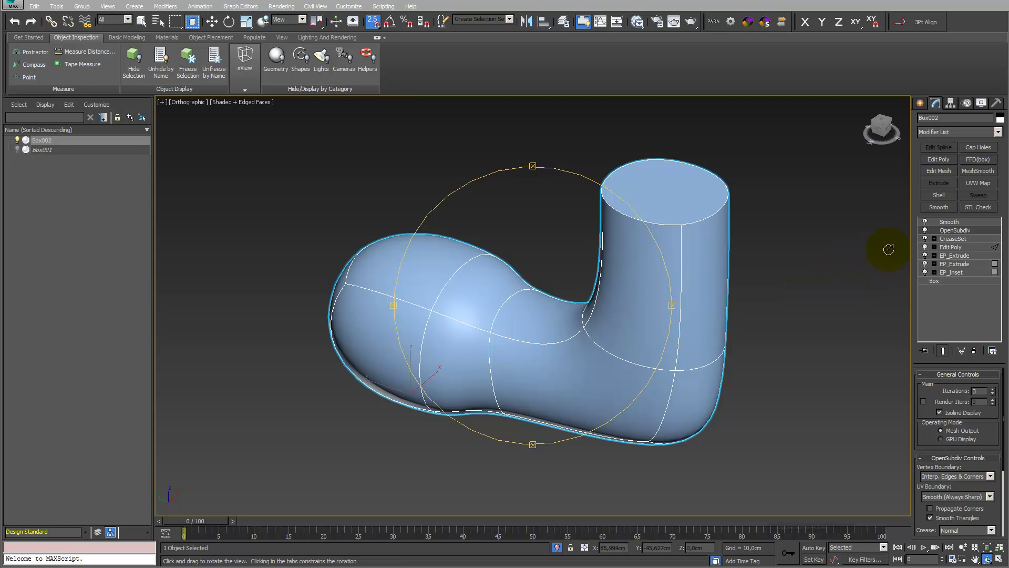
Step: Compare the smoothed boot with its boxy base shape by toggling the OpenSubdiv modifier off and on
{"action": "left_click", "coordinate": [925, 230]}
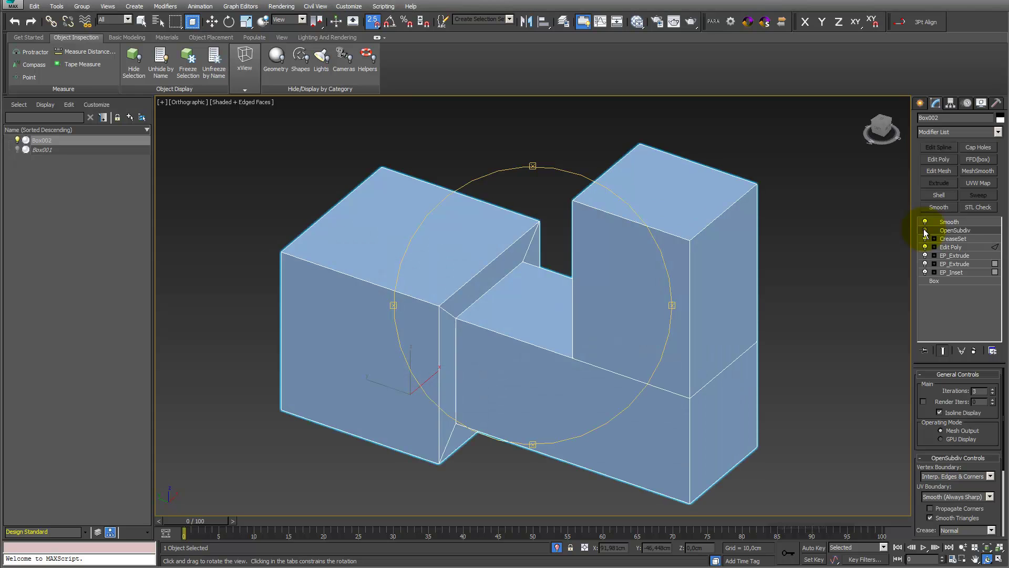
{"action": "left_click", "coordinate": [925, 230]}
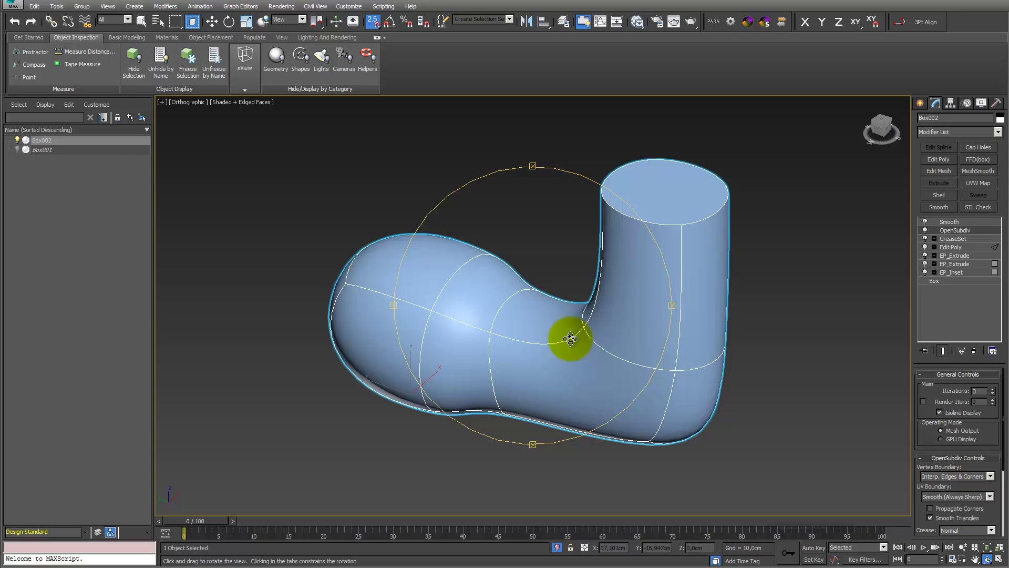
{"action": "left_click", "coordinate": [925, 231]}
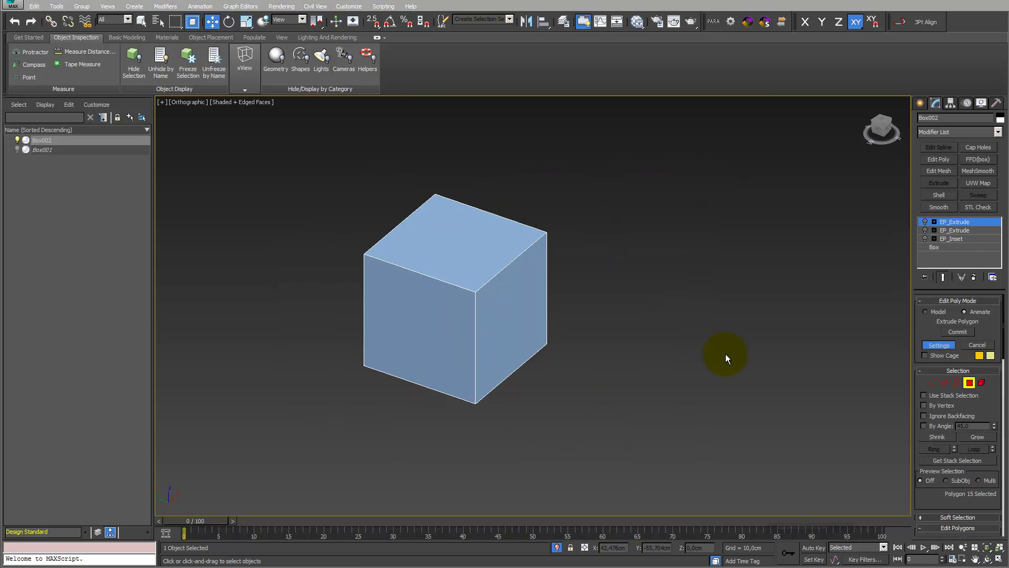
Step: Enable the box's EP_Inset and both EP_Extrude modifiers, working from the lowest one up
{"action": "left_click", "coordinate": [925, 238]}
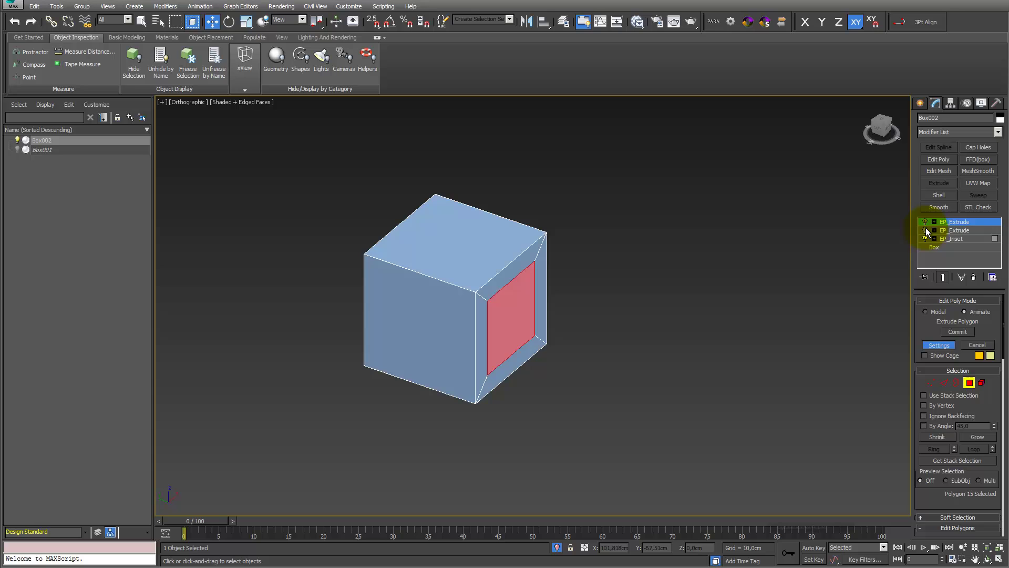
{"action": "left_click", "coordinate": [925, 230]}
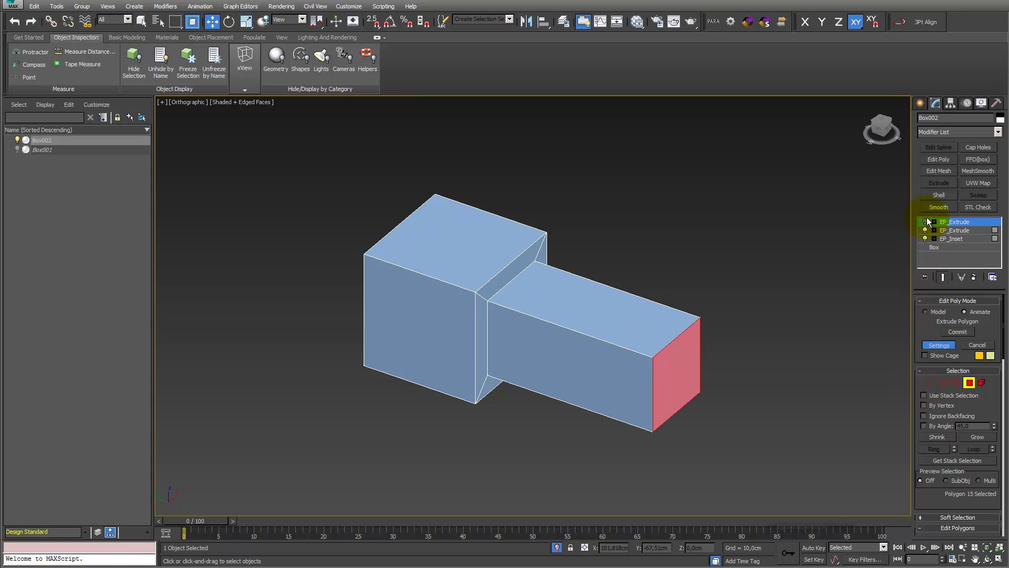
{"action": "left_click", "coordinate": [925, 221]}
Step: Increase the polygon extrusion height of the uppermost EP_Extrude modifier to make the boot's shaft slightly taller
{"action": "left_click", "coordinate": [934, 222]}
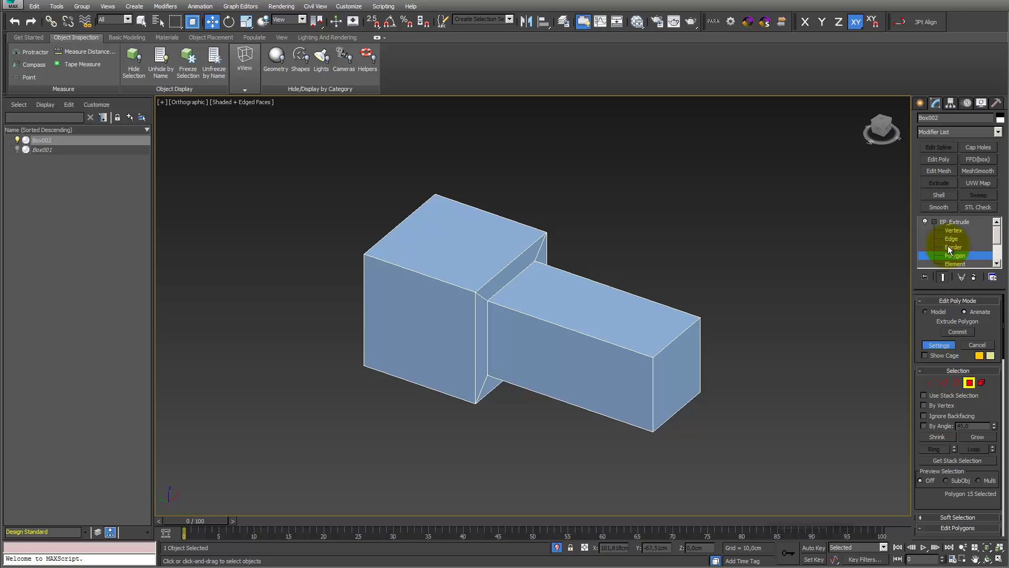
{"action": "left_click", "coordinate": [660, 340]}
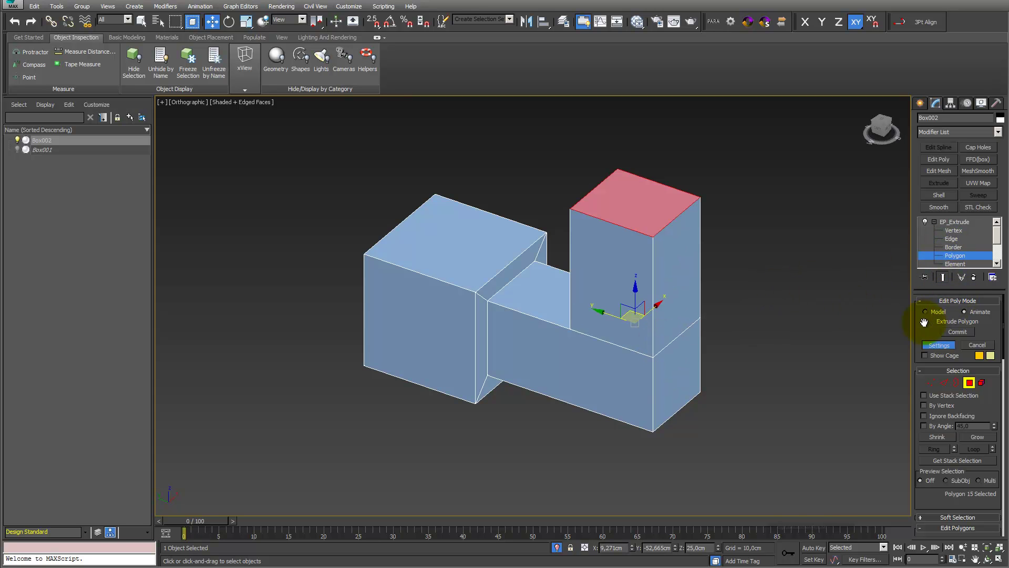
{"action": "left_click", "coordinate": [940, 345]}
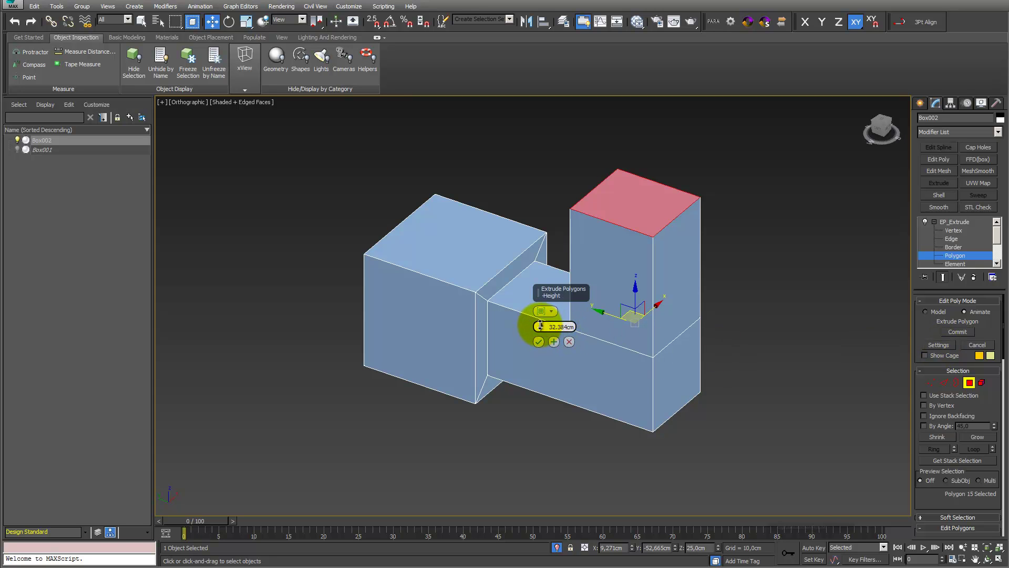
{"action": "left_click_drag", "start_coordinate": [542, 327], "coordinate": [540, 316]}
{"action": "left_click", "coordinate": [539, 342]}
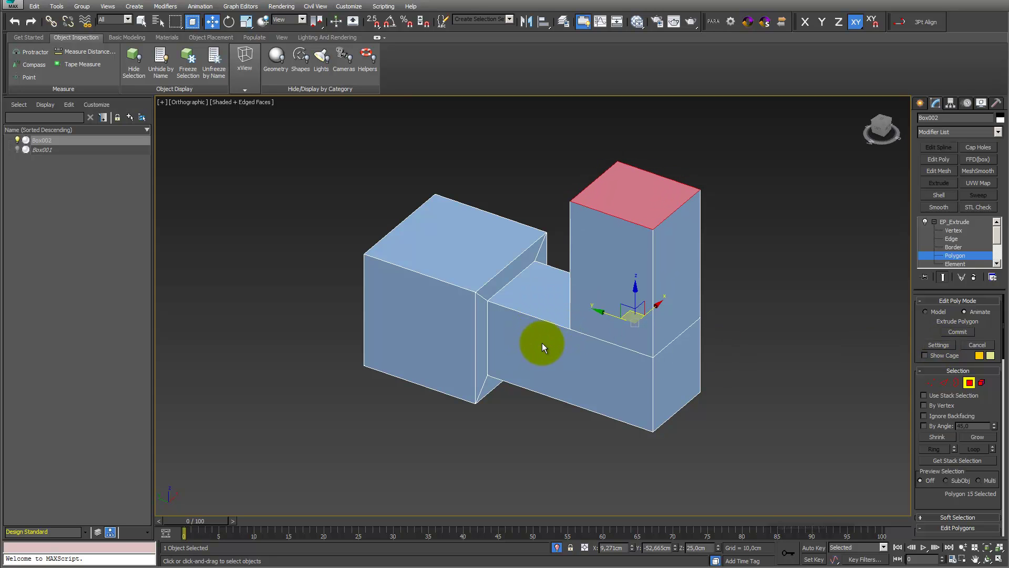
{"action": "left_click", "coordinate": [935, 222]}
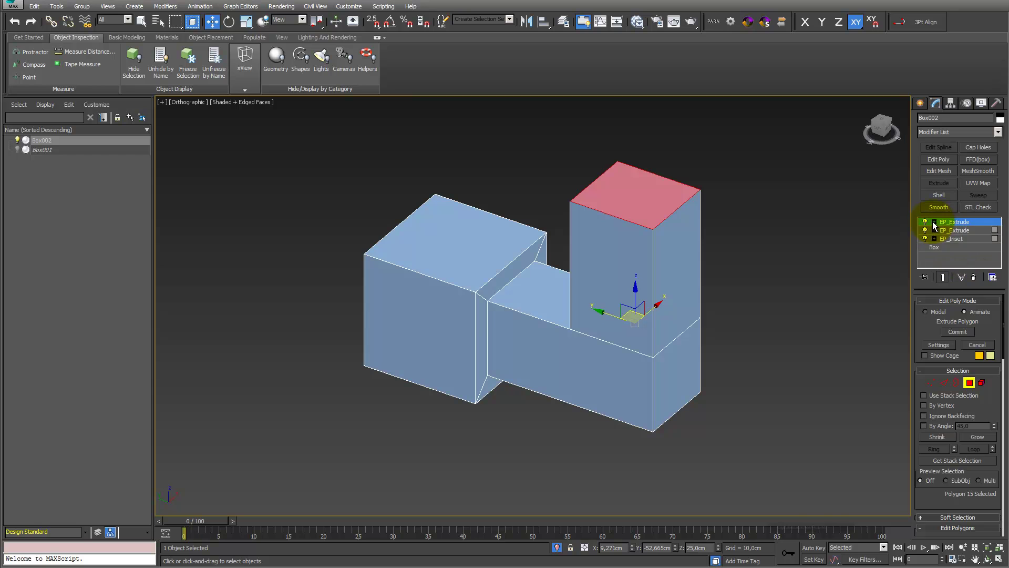
Step: Shorten the foot by reducing the lower EP_Extrude modifier's height to about 40.6 cm, accepting the topology change
{"action": "left_click", "coordinate": [953, 230]}
{"action": "left_click", "coordinate": [552, 311]}
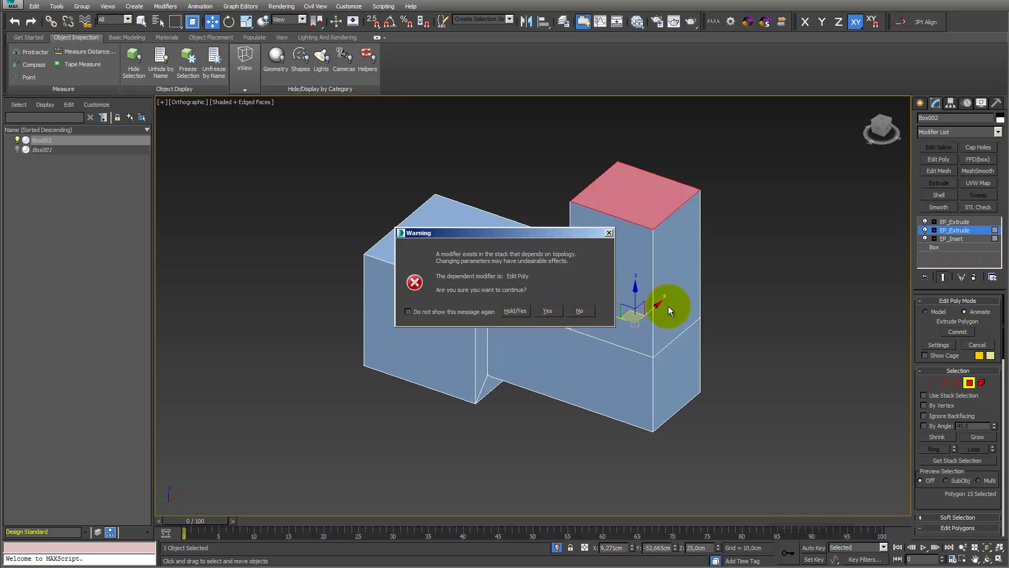
{"action": "left_click", "coordinate": [939, 345]}
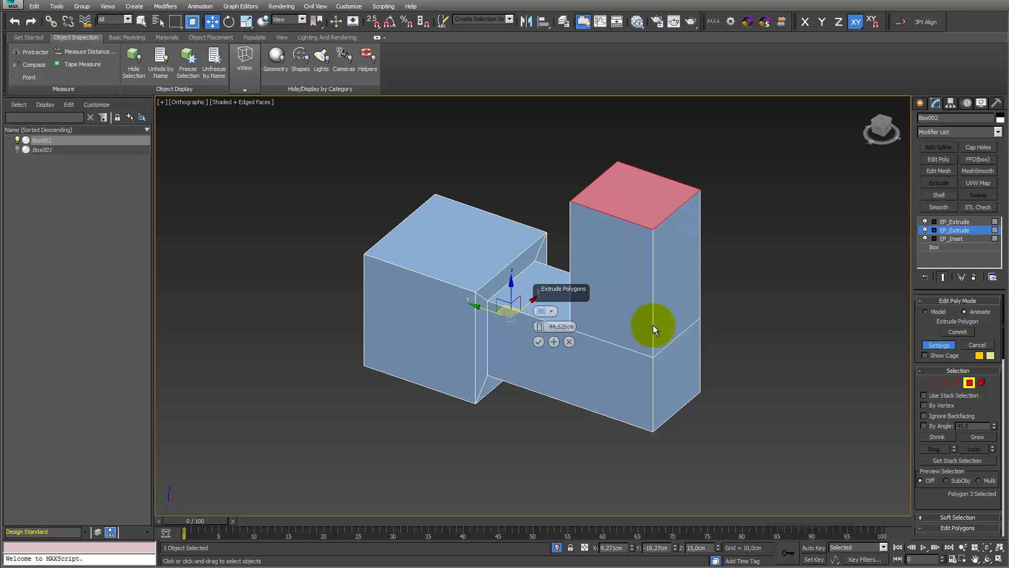
{"action": "mouse_move", "coordinate": [539, 326]}
{"action": "left_mouse_down"}
{"action": "mouse_move", "coordinate": [547, 281]}
{"action": "mouse_move", "coordinate": [541, 345]}
{"action": "left_mouse_up"}
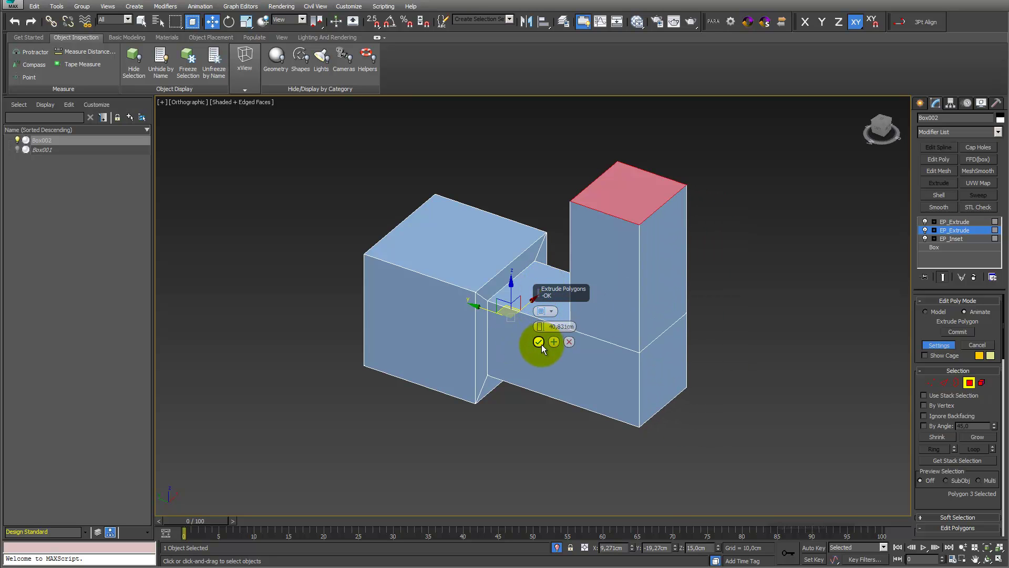
{"action": "left_click", "coordinate": [540, 343]}
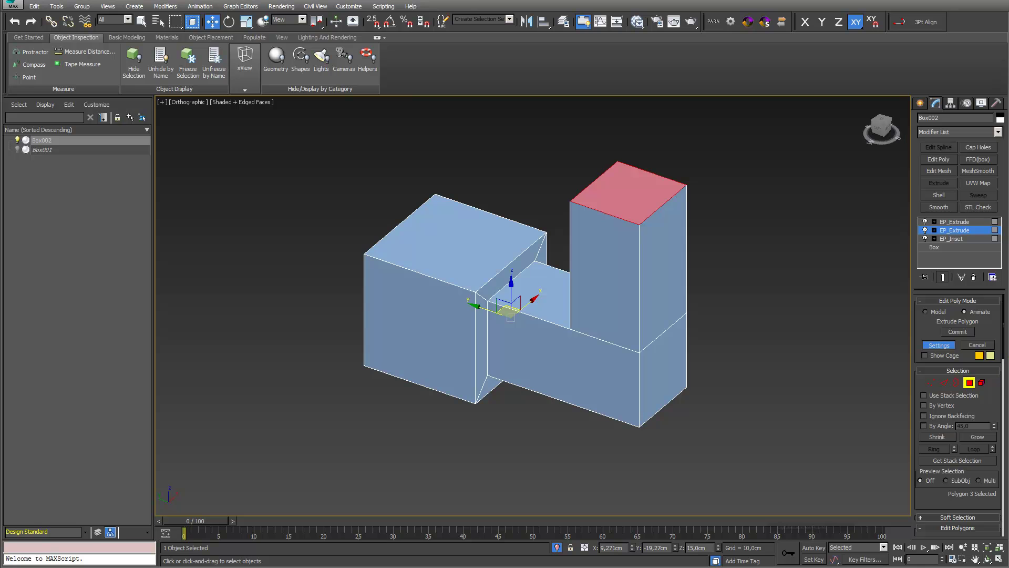
{"action": "key", "text": "6"}
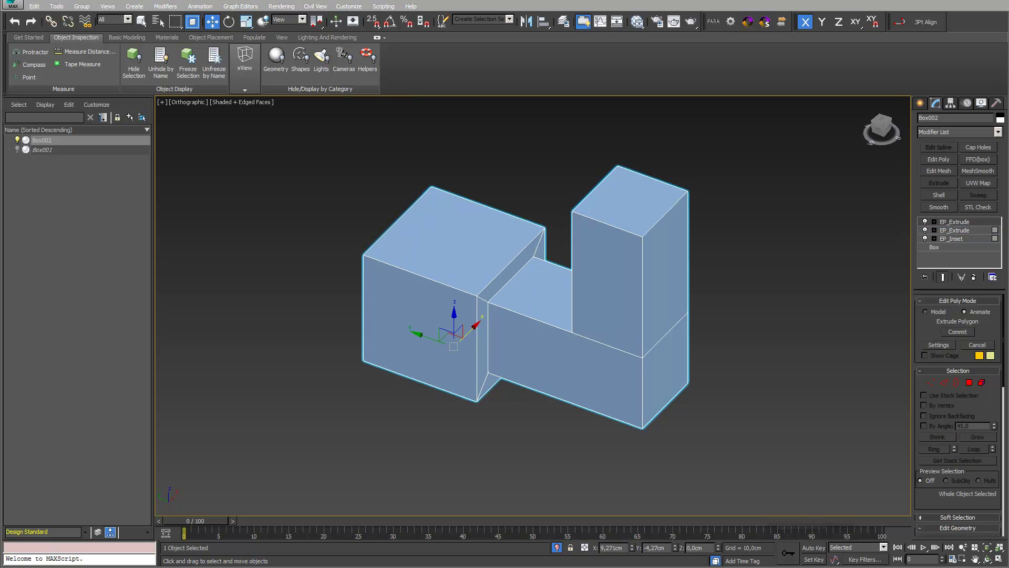
Step: Add an OpenSubdiv modifier to the extruded box and set its iterations to 3
{"action": "left_click", "coordinate": [997, 132]}
{"action": "left_click_drag", "start_coordinate": [1000, 154], "coordinate": [1006, 307]}
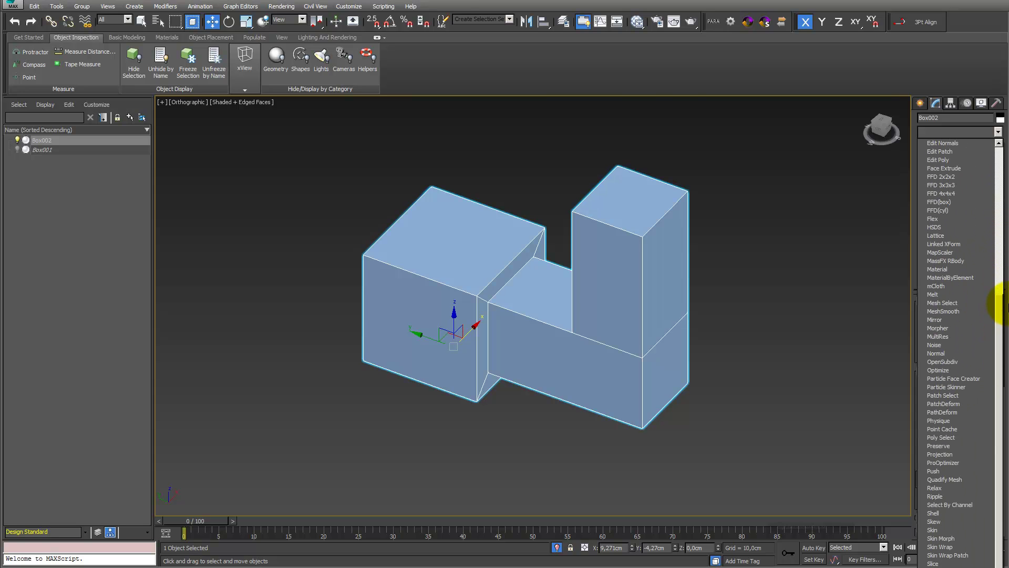
{"action": "left_click", "coordinate": [976, 358]}
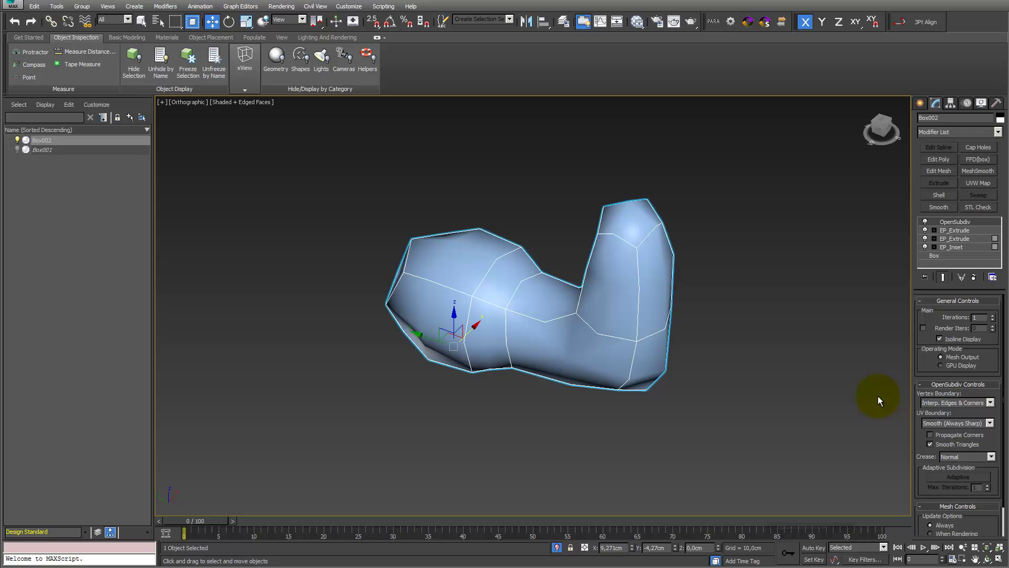
{"action": "left_click", "coordinate": [992, 316]}
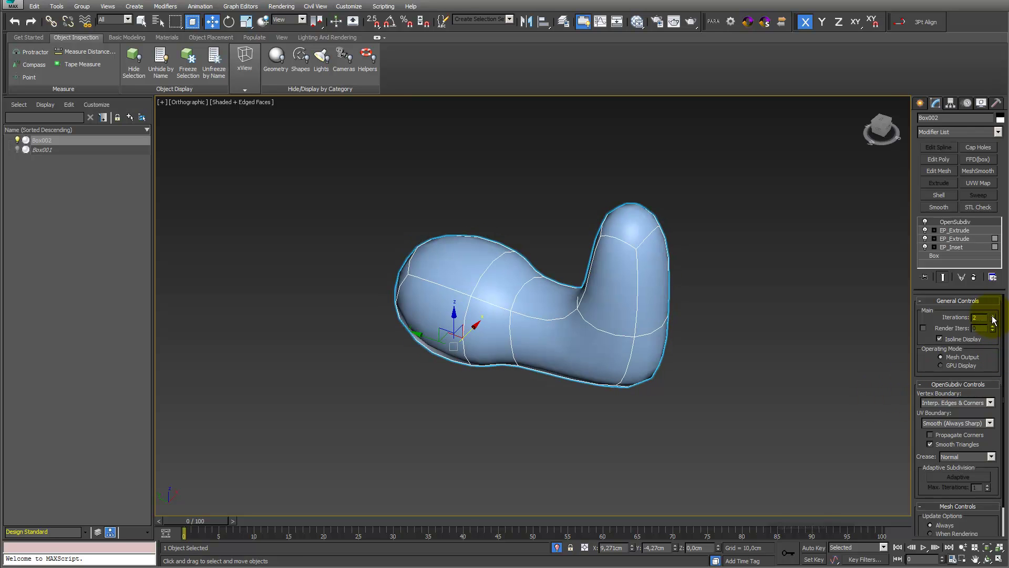
{"action": "left_click", "coordinate": [992, 316]}
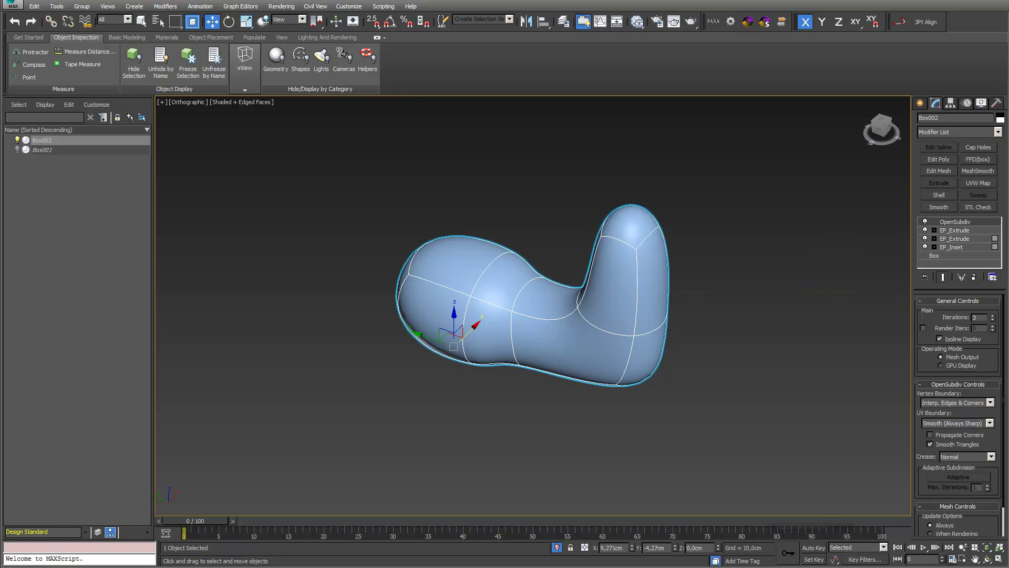
Step: Add an Edit Poly modifier above the OpenSubdiv modifier
{"action": "left_click", "coordinate": [998, 132]}
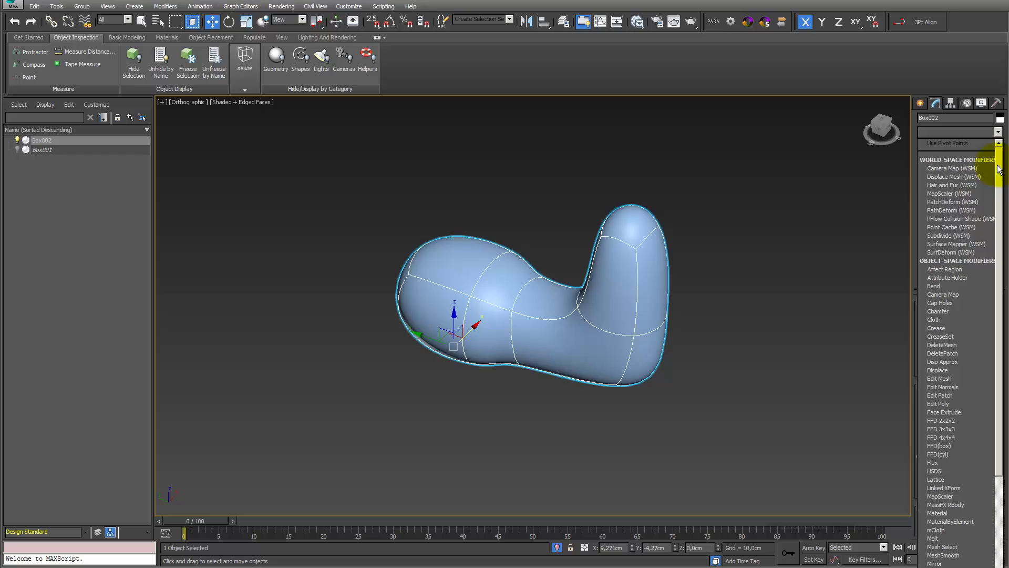
{"action": "left_click_drag", "start_coordinate": [999, 169], "coordinate": [1002, 217]}
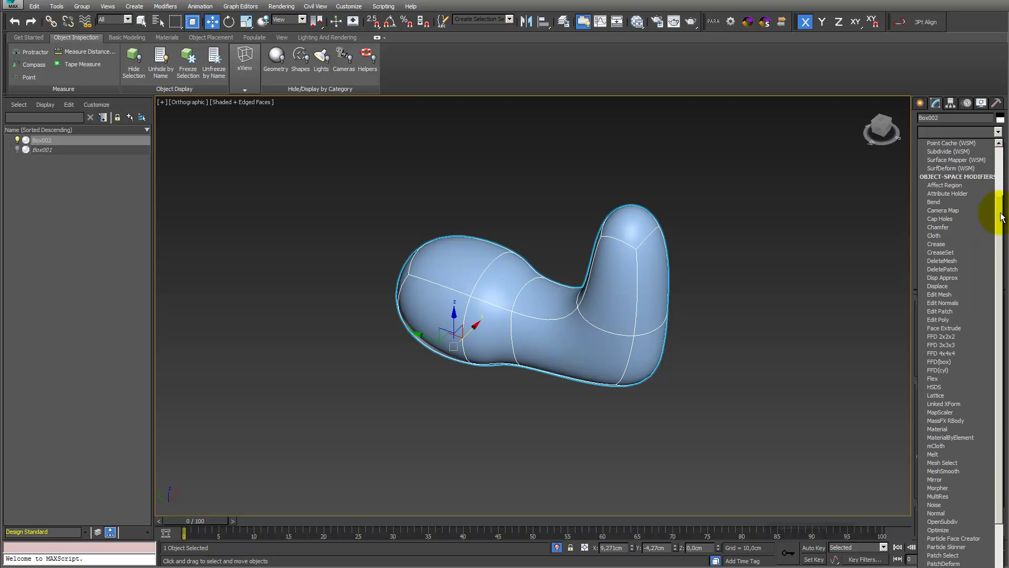
{"action": "left_click", "coordinate": [973, 321]}
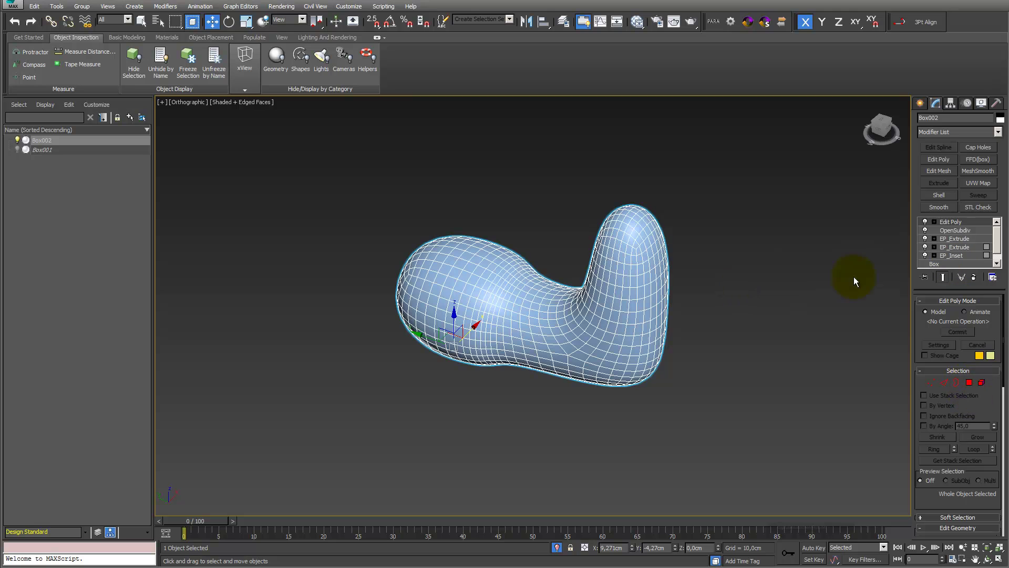
Step: Try 5 iterations in the OpenSubdiv modifier and return the value to 3
{"action": "left_click", "coordinate": [966, 230]}
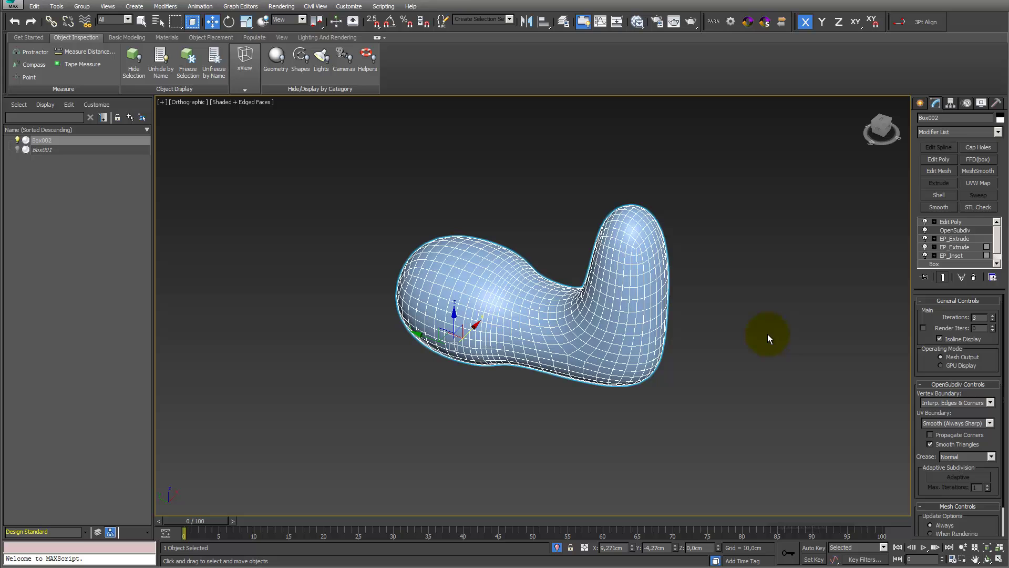
{"action": "left_click", "coordinate": [992, 317]}
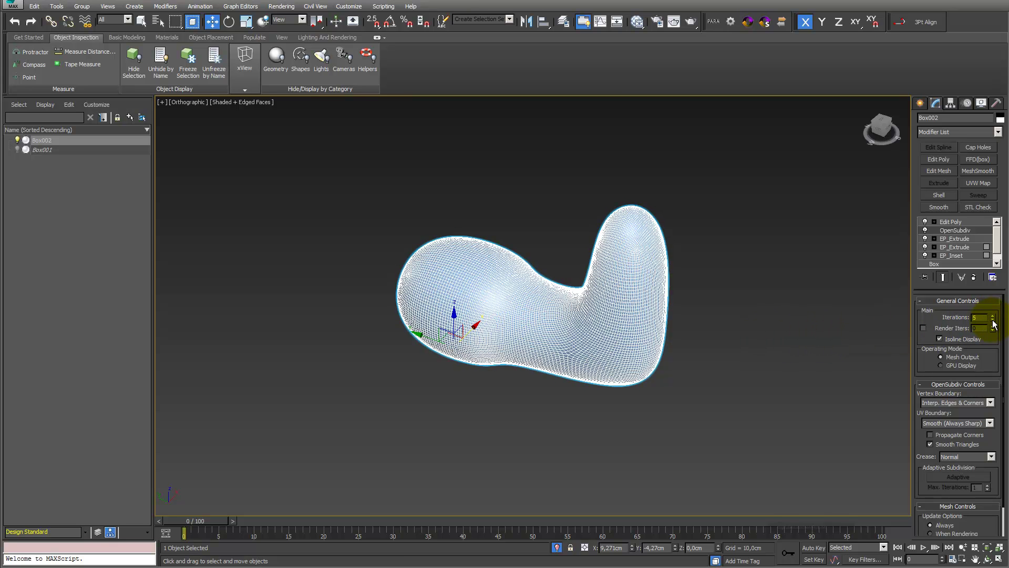
{"action": "left_click", "coordinate": [993, 320]}
{"action": "left_click", "coordinate": [993, 320]}
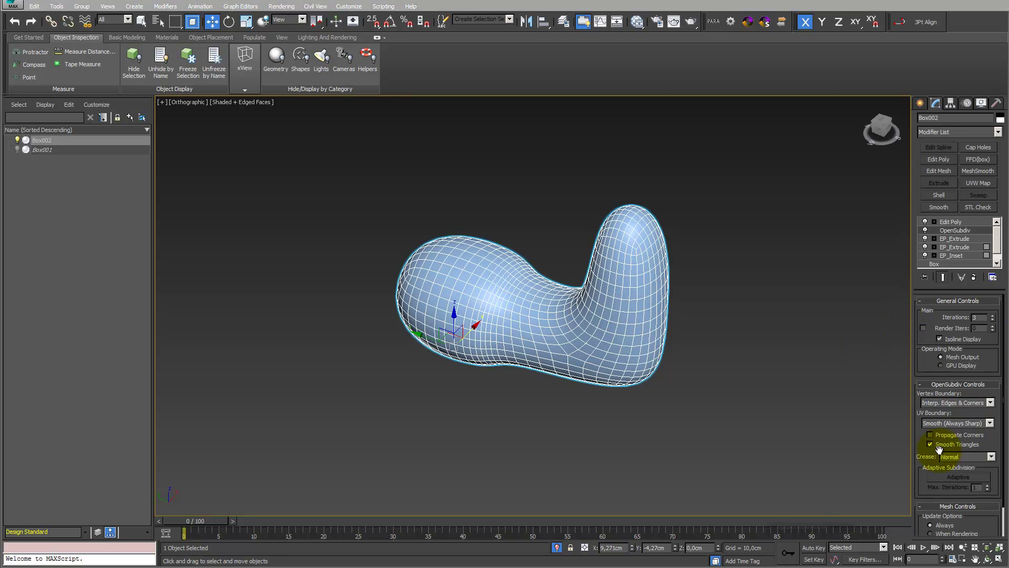
{"action": "mouse_move", "coordinate": [925, 475]}
{"action": "left_mouse_down"}
{"action": "mouse_move", "coordinate": [925, 431]}
{"action": "mouse_move", "coordinate": [928, 467]}
{"action": "left_mouse_up"}
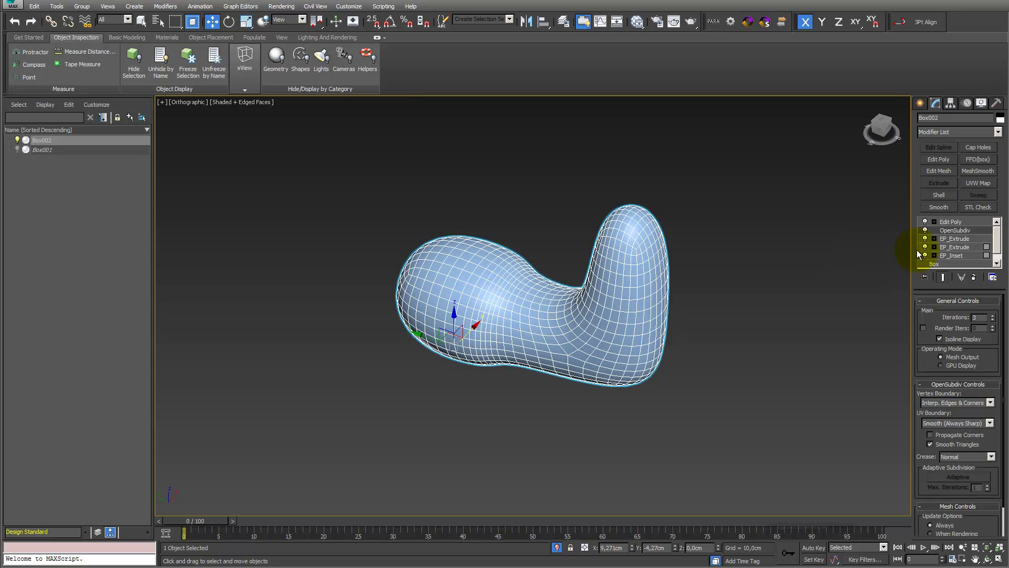
Step: Move the Edit Poly modifier below OpenSubdiv in the modifier stack
{"action": "left_click", "coordinate": [964, 223]}
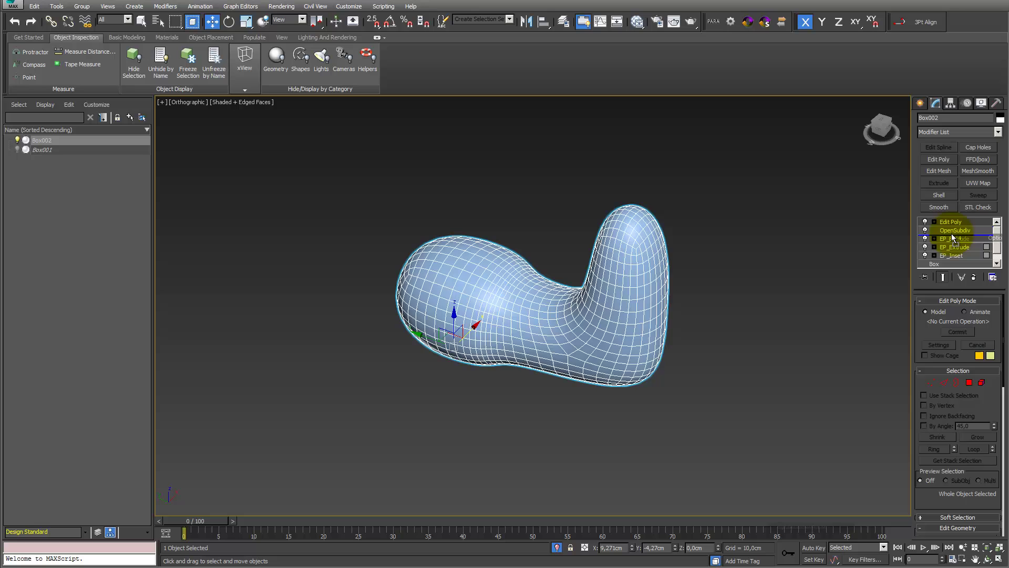
{"action": "left_click", "coordinate": [953, 238]}
{"action": "left_click_drag", "start_coordinate": [953, 238], "coordinate": [951, 235]}
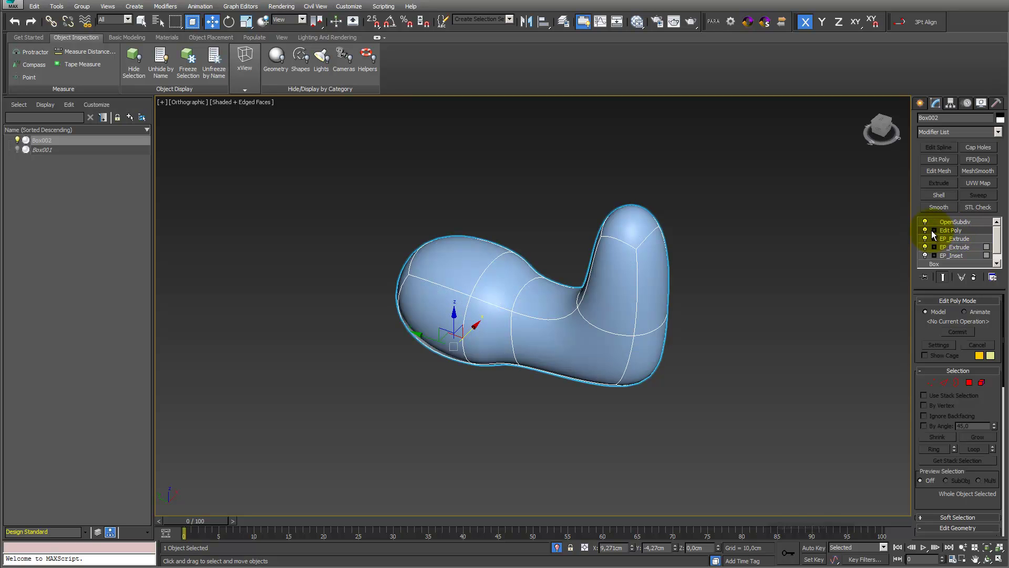
Step: Hide the end result and select the four edges around the top face of the upright shaft in Edit Poly
{"action": "left_click", "coordinate": [934, 230]}
{"action": "left_click", "coordinate": [951, 248]}
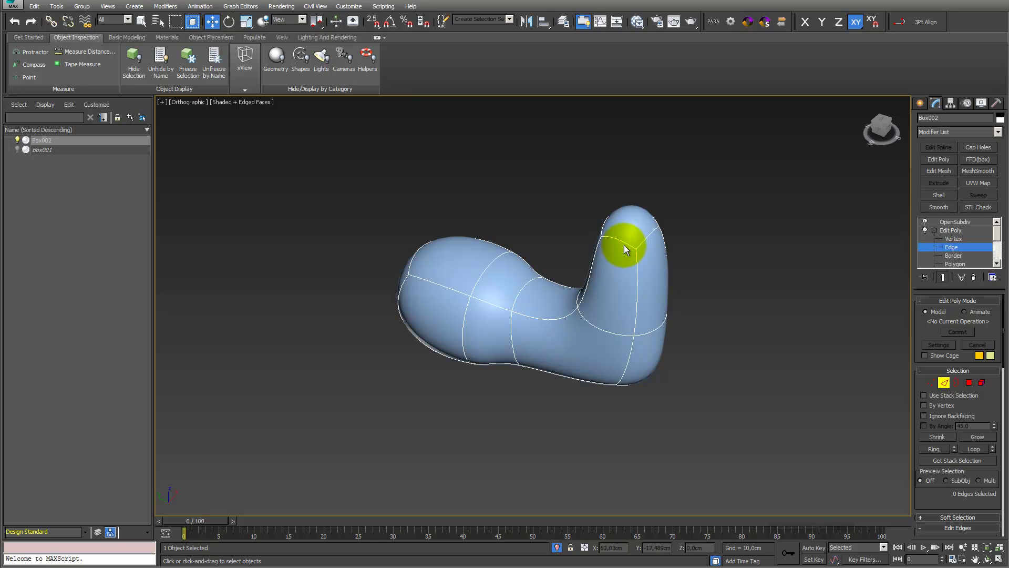
{"action": "left_click", "coordinate": [944, 277]}
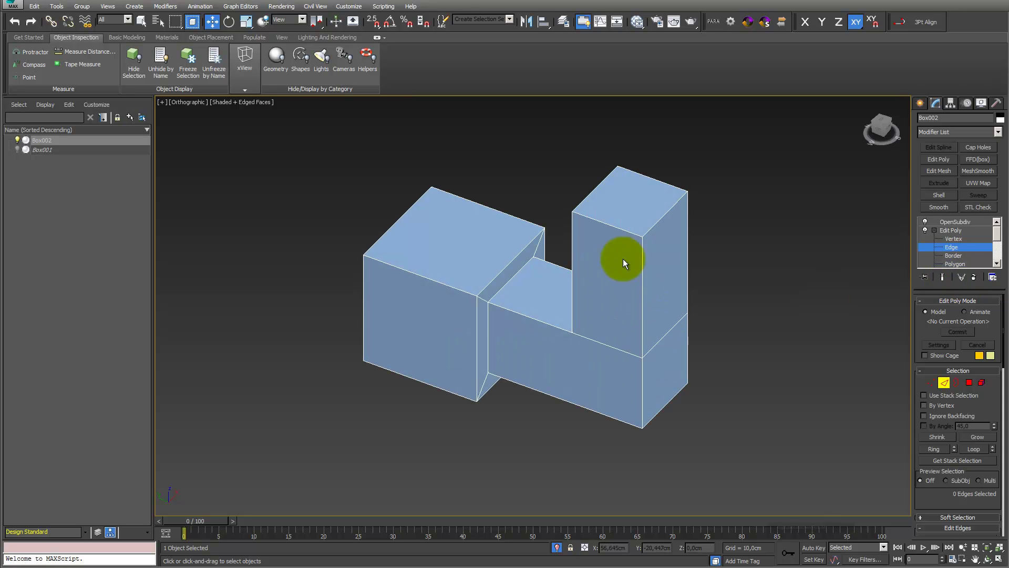
{"action": "left_click", "coordinate": [621, 232]}
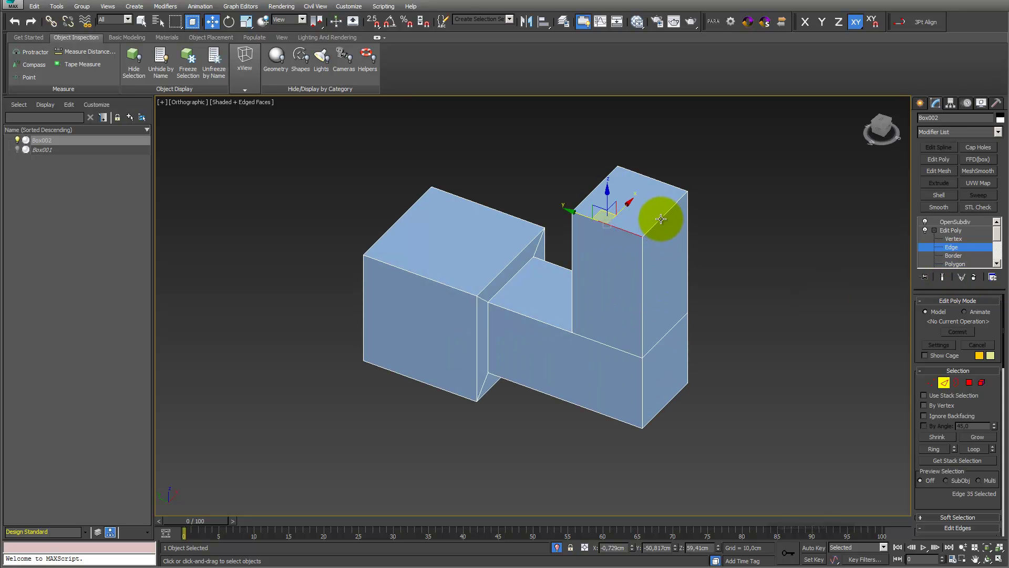
{"action": "left_click", "coordinate": [653, 180], "text": "ctrl"}
{"action": "left_click", "coordinate": [597, 189], "text": "ctrl"}
{"action": "left_click", "coordinate": [597, 190], "text": "ctrl"}
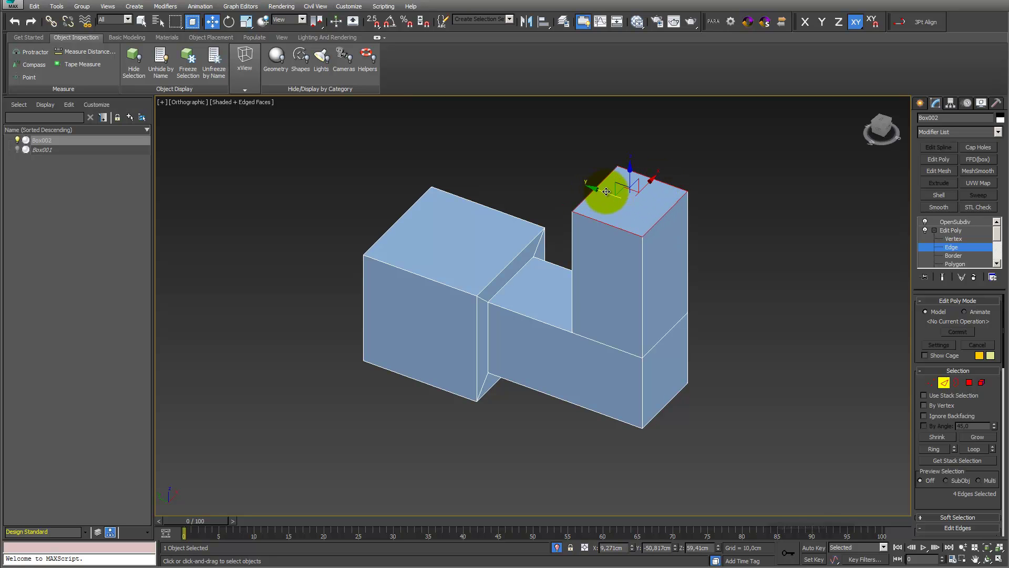
{"action": "middle_click_drag", "start_coordinate": [597, 190], "coordinate": [602, 250]}
Step: Show the end result and set the crease of the four selected edges around the shaft's top to 0,72
{"action": "left_click", "coordinate": [943, 277]}
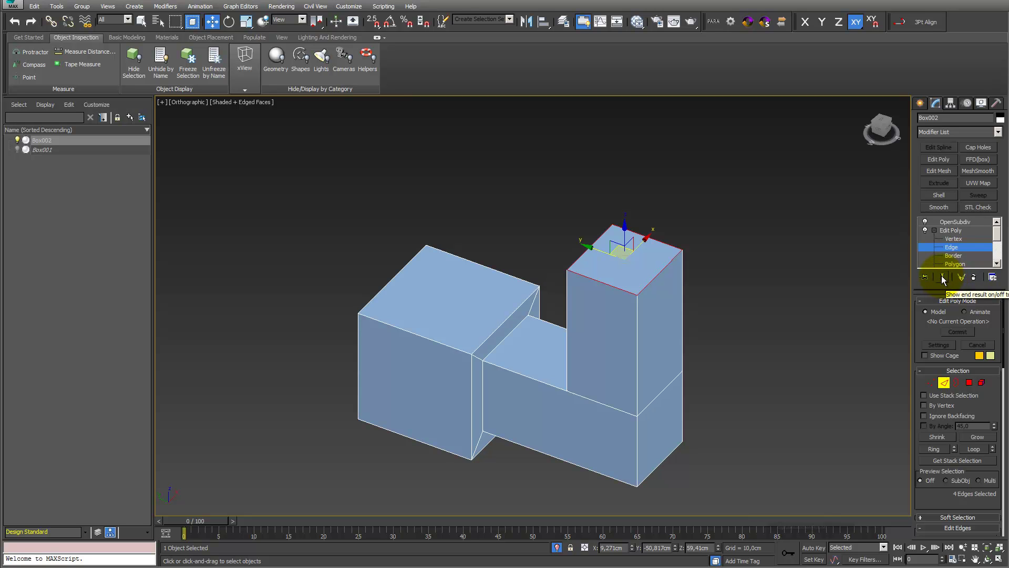
{"action": "left_click", "coordinate": [941, 276]}
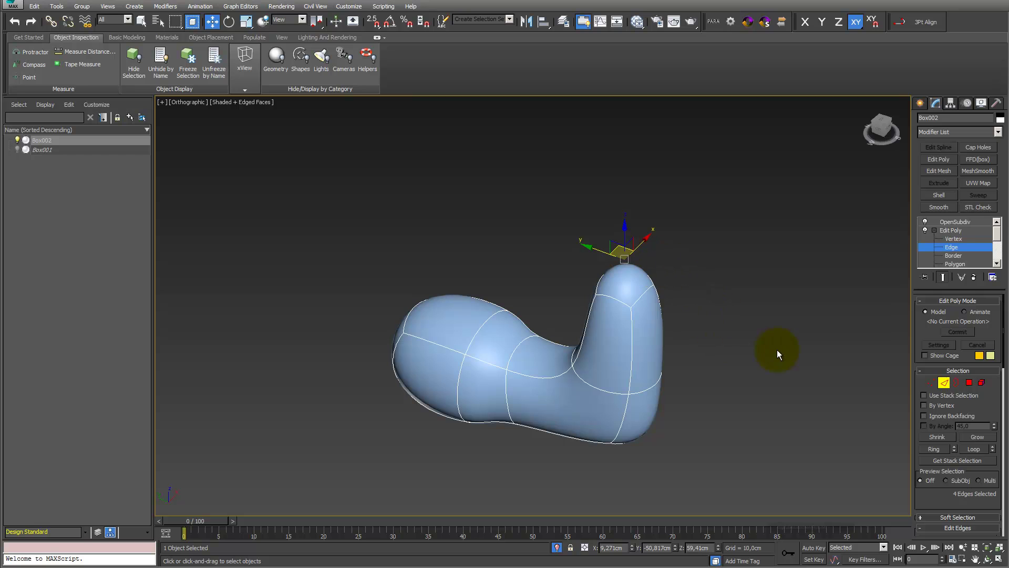
{"action": "left_click_drag", "start_coordinate": [928, 491], "coordinate": [948, 283]}
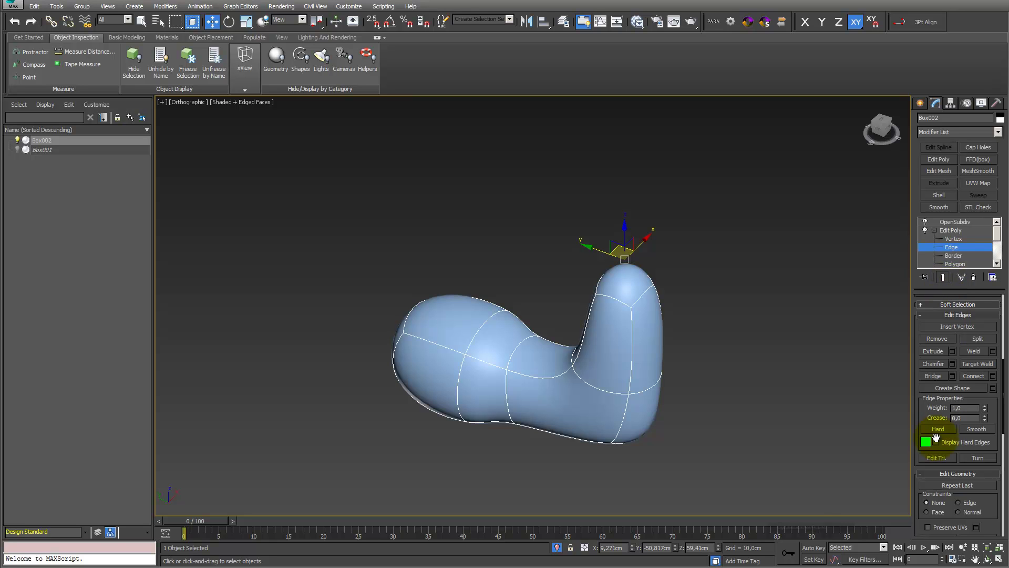
{"action": "left_click_drag", "start_coordinate": [985, 419], "coordinate": [987, 378]}
Step: Select the upper outer corner vertex of the toe block in Edit Poly and set its crease to 0,25
{"action": "left_click", "coordinate": [952, 247]}
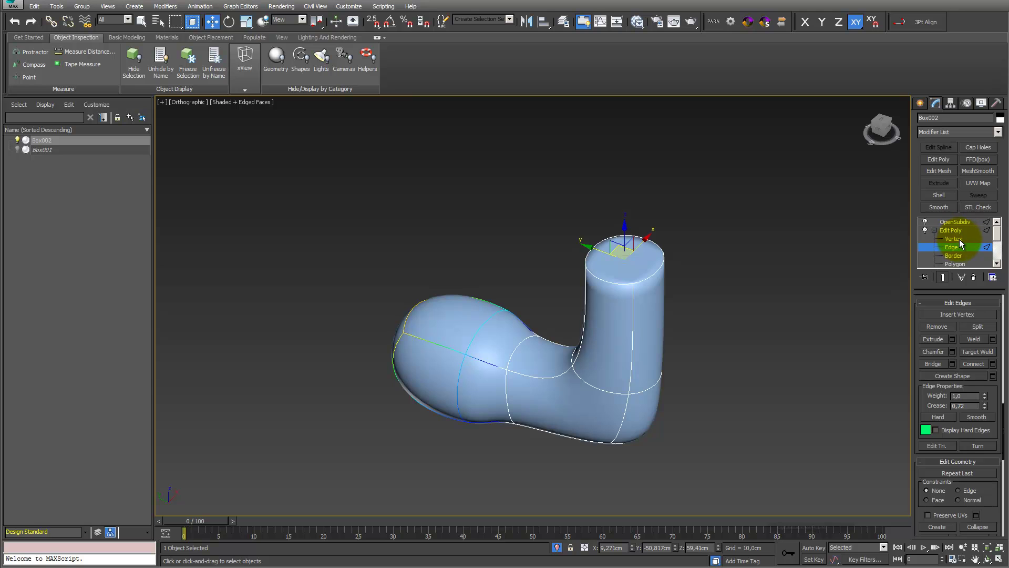
{"action": "left_click", "coordinate": [954, 239]}
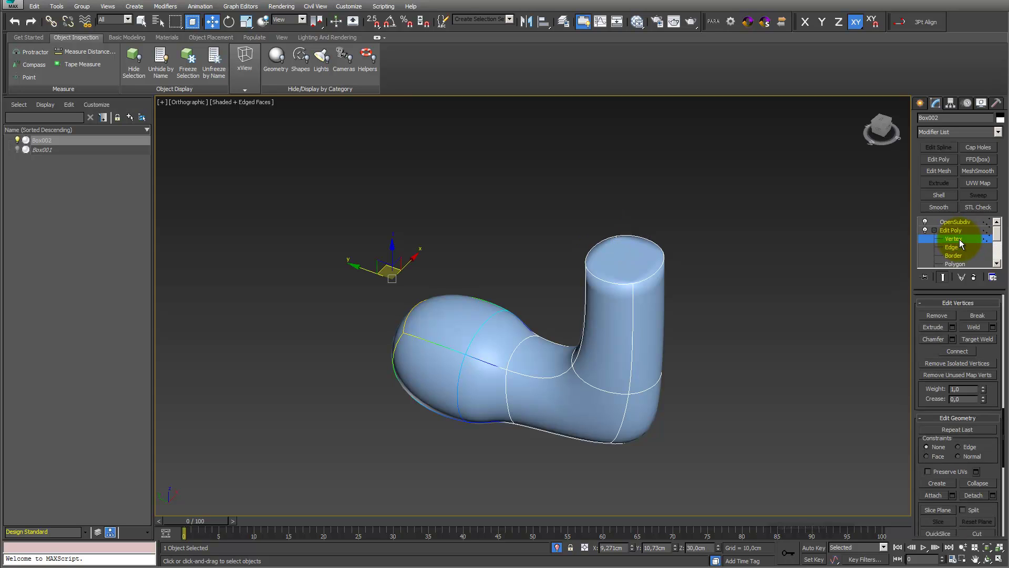
{"action": "left_click", "coordinate": [943, 278]}
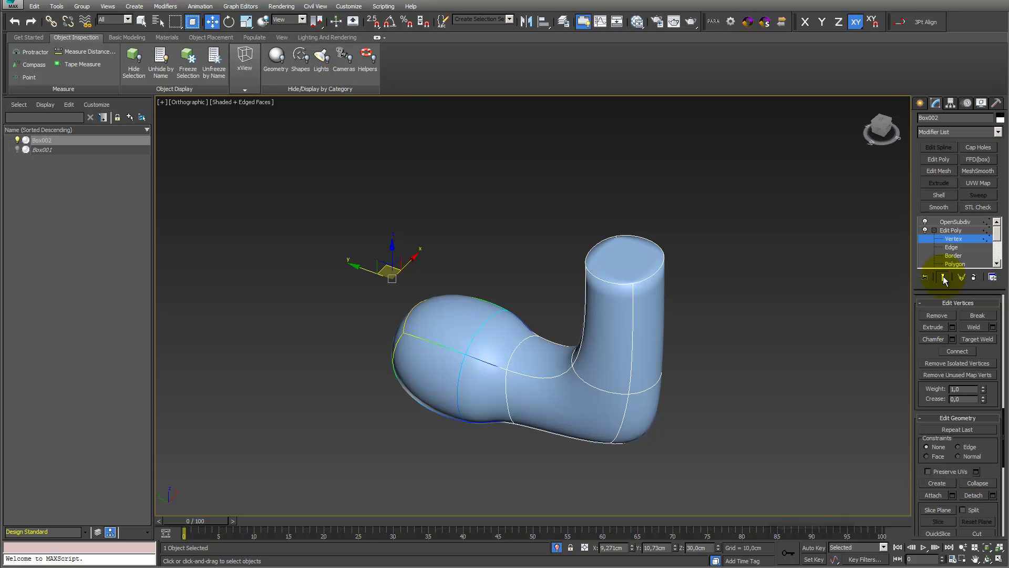
{"action": "left_click", "coordinate": [369, 329]}
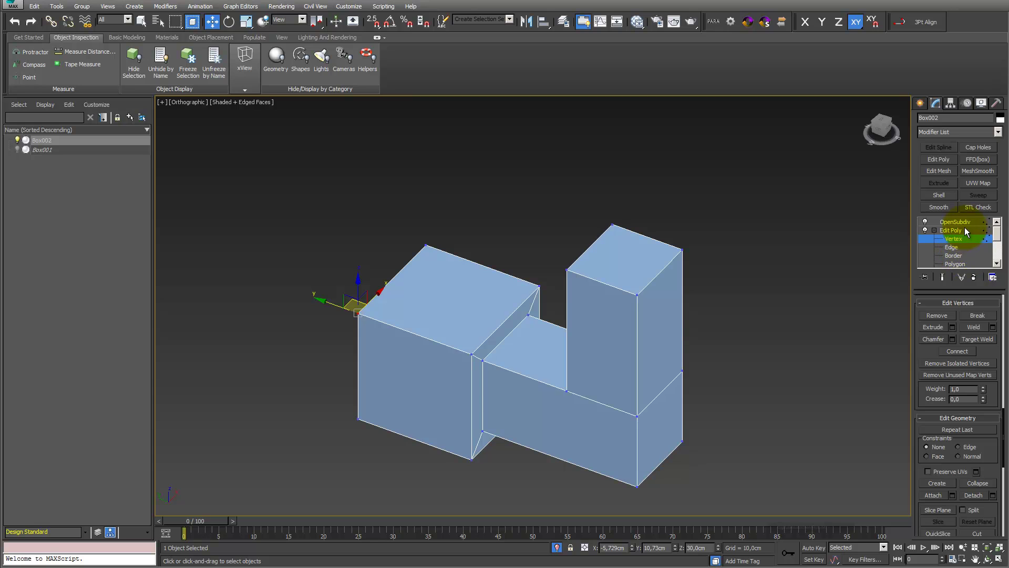
{"action": "left_click", "coordinate": [944, 278]}
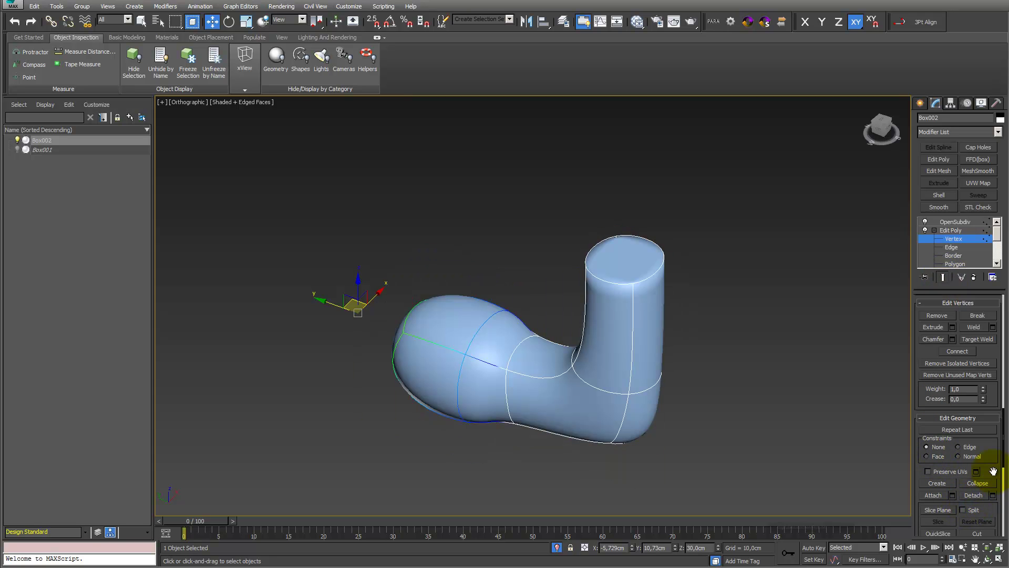
{"action": "mouse_move", "coordinate": [992, 468]}
{"action": "left_mouse_down"}
{"action": "mouse_move", "coordinate": [987, 408]}
{"action": "mouse_move", "coordinate": [991, 479]}
{"action": "left_mouse_up"}
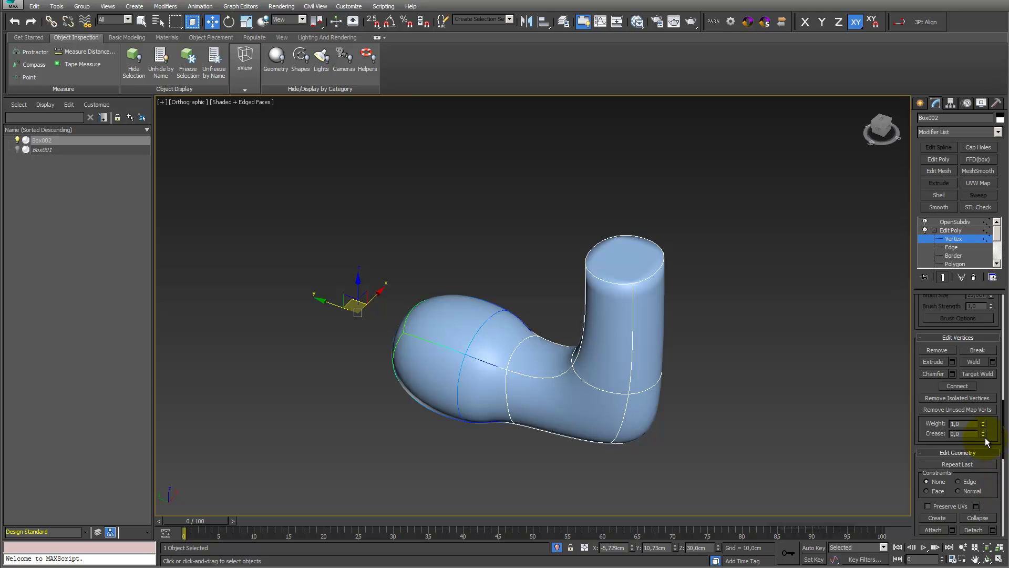
{"action": "mouse_move", "coordinate": [983, 433]}
{"action": "left_mouse_down"}
{"action": "mouse_move", "coordinate": [982, 415]}
{"action": "mouse_move", "coordinate": [982, 428]}
{"action": "mouse_move", "coordinate": [990, 417]}
{"action": "left_mouse_up"}
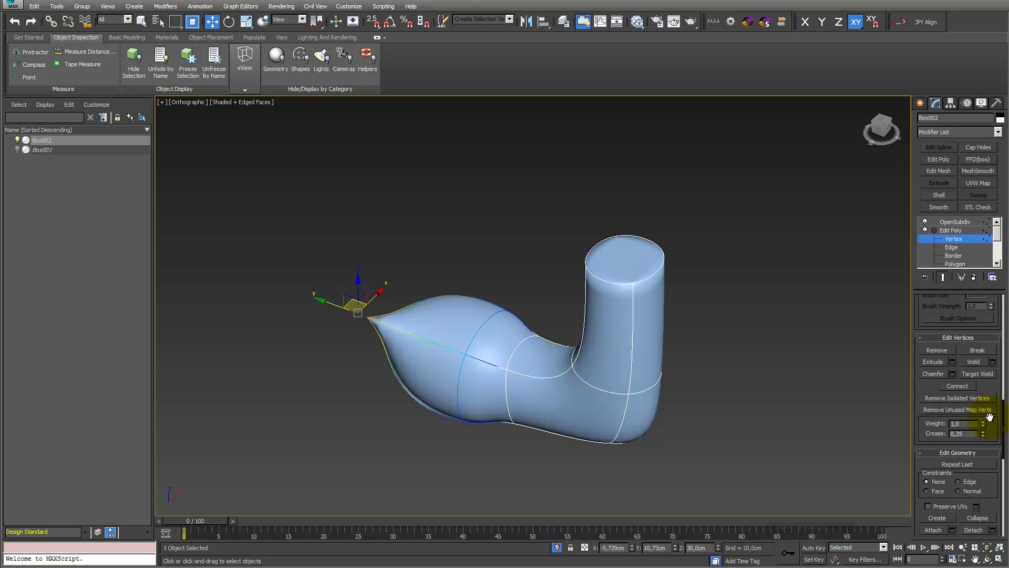
{"action": "left_click", "coordinate": [962, 229]}
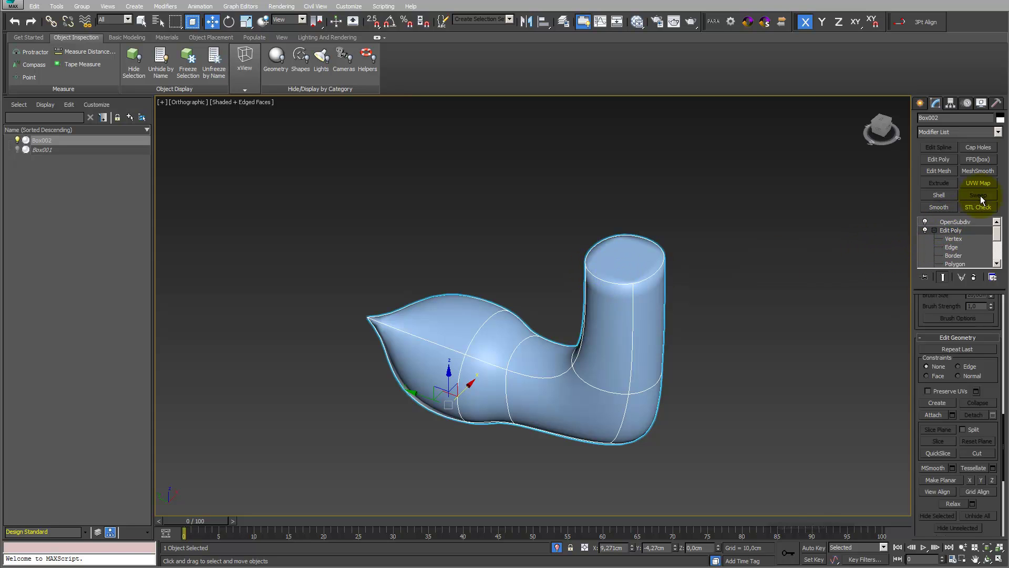
Step: Add a Smooth modifier, place it above OpenSubdiv in the modifier stack and turn on Auto Smooth
{"action": "left_click", "coordinate": [998, 132]}
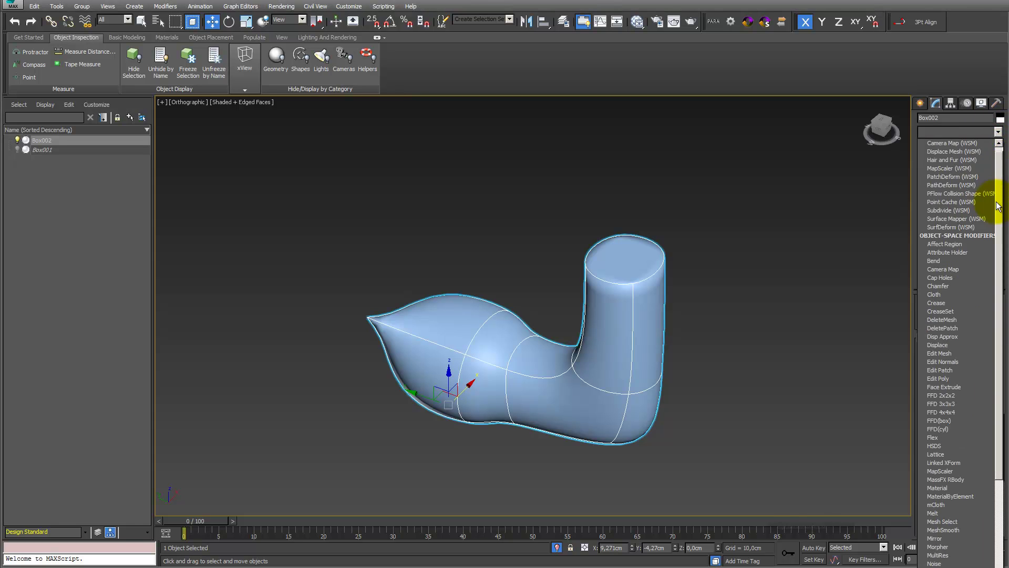
{"action": "left_click_drag", "start_coordinate": [998, 206], "coordinate": [990, 407]}
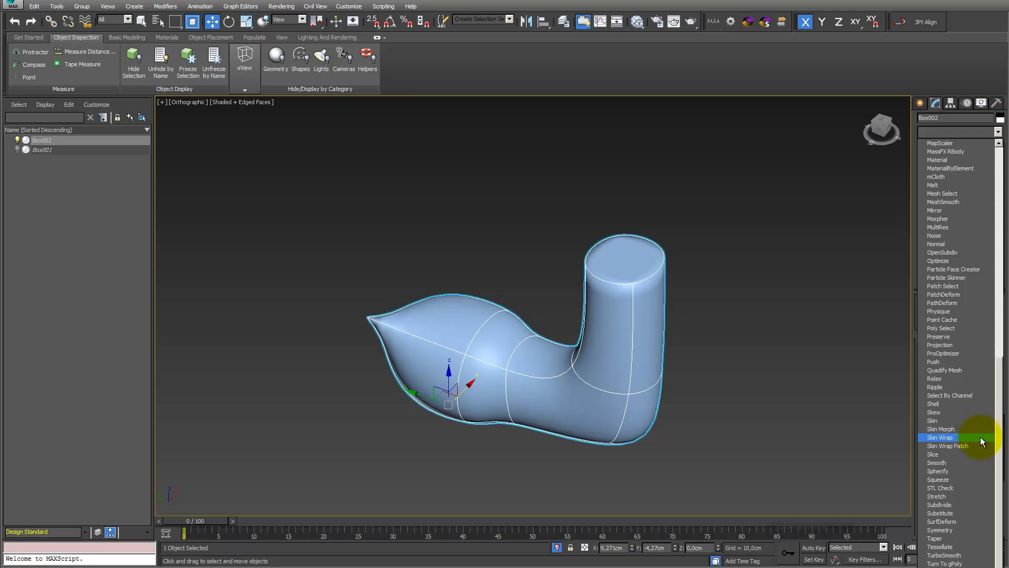
{"action": "left_click", "coordinate": [978, 463]}
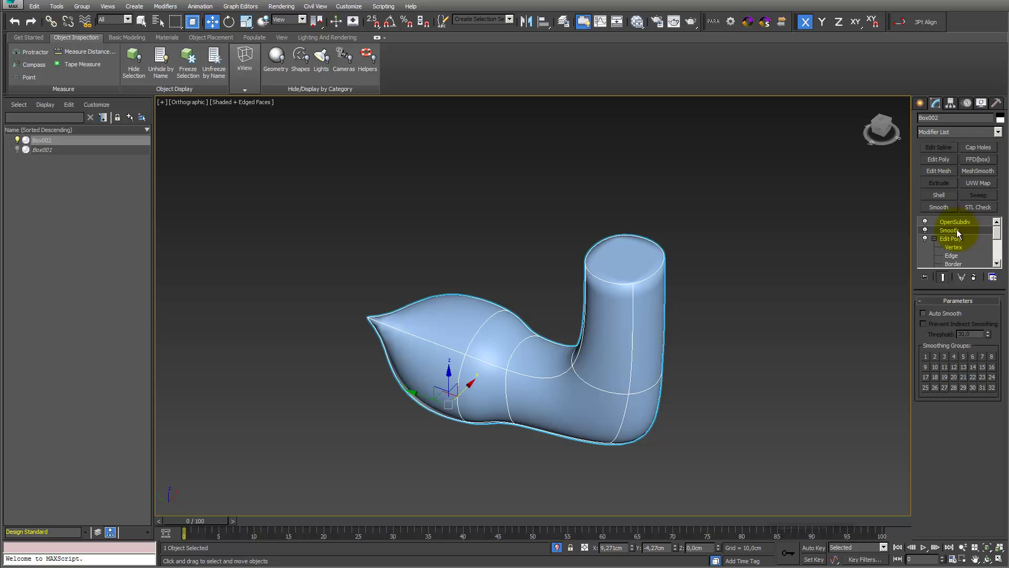
{"action": "left_click_drag", "start_coordinate": [956, 231], "coordinate": [961, 223]}
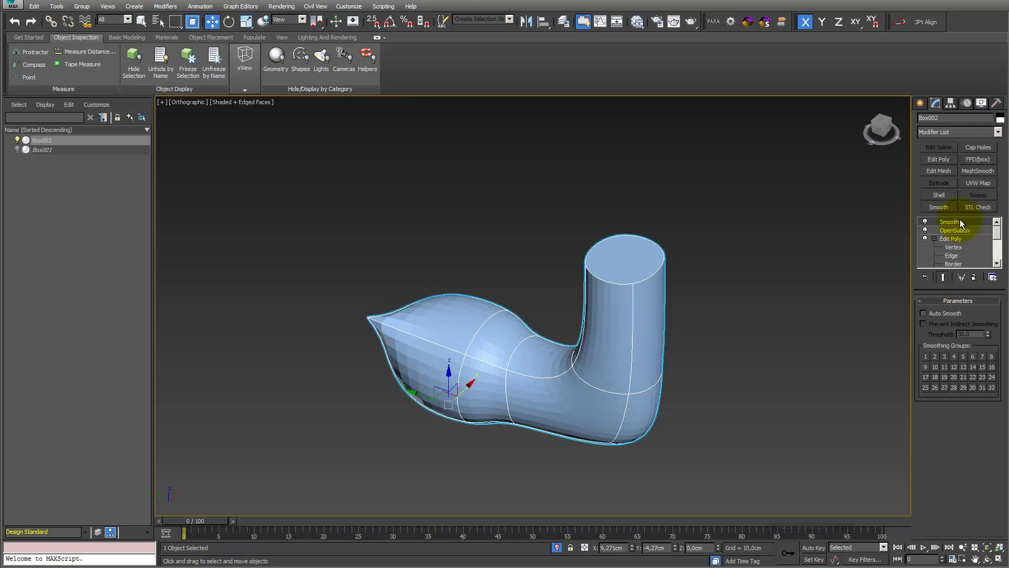
{"action": "left_click", "coordinate": [924, 313]}
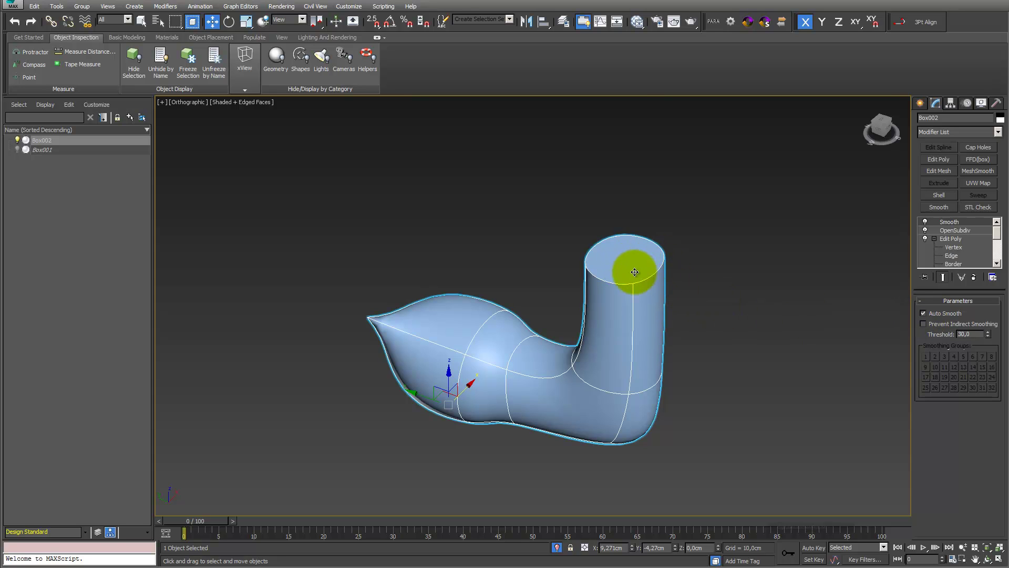
{"action": "left_click", "coordinate": [478, 254]}
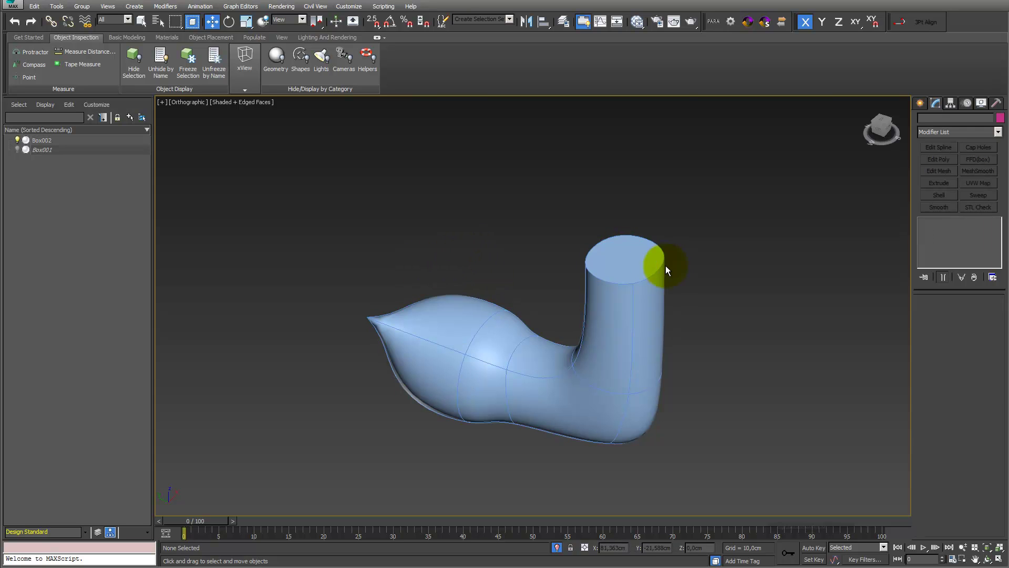
{"action": "left_click", "coordinate": [642, 338]}
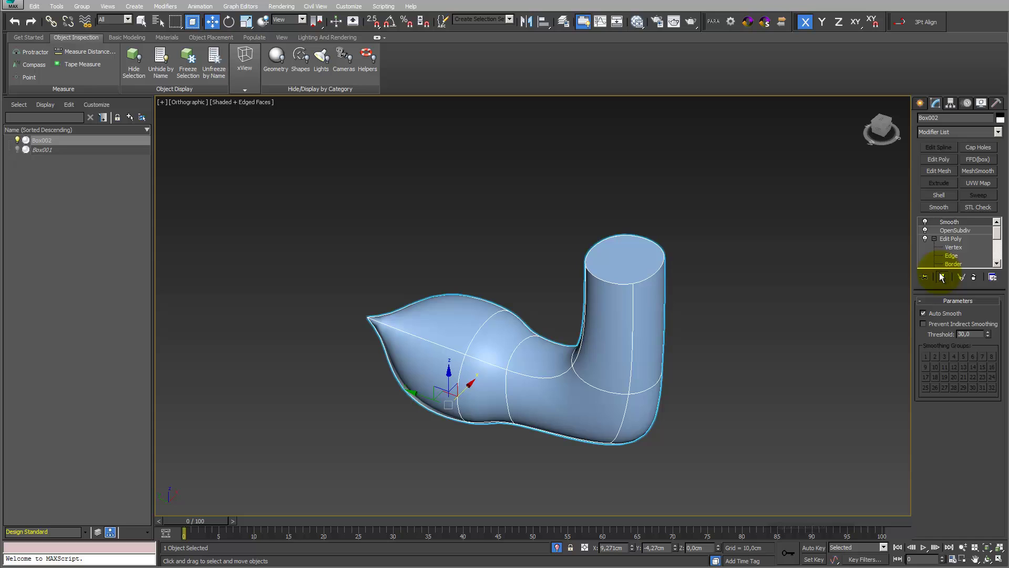
Step: Turn off the Edit Poly modifier and insert an expanded CreaseSet modifier between it and OpenSubdiv in the enlarged modifier stack
{"action": "left_click", "coordinate": [926, 239]}
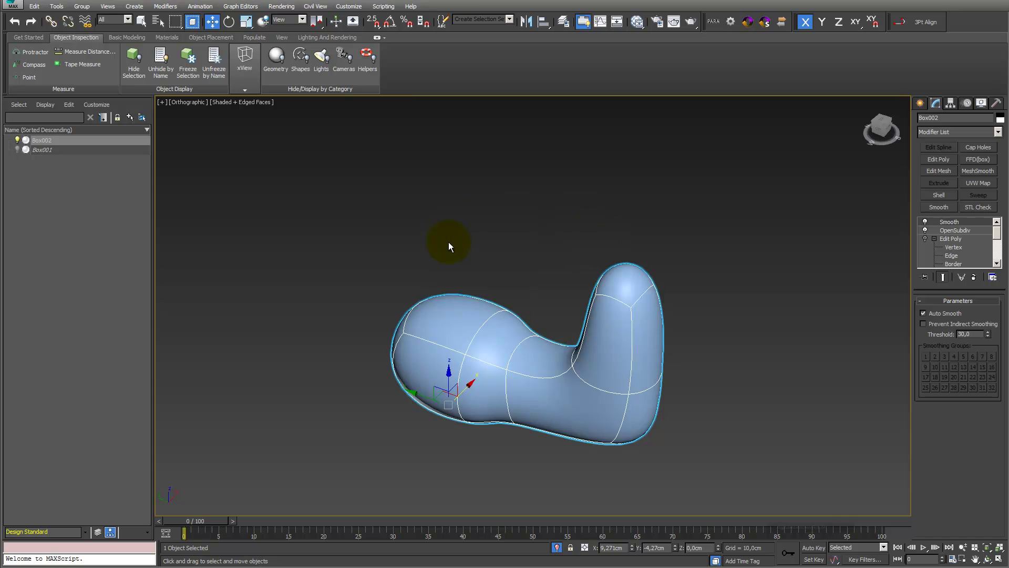
{"action": "middle_click_drag", "start_coordinate": [502, 294], "coordinate": [433, 279], "text": "alt"}
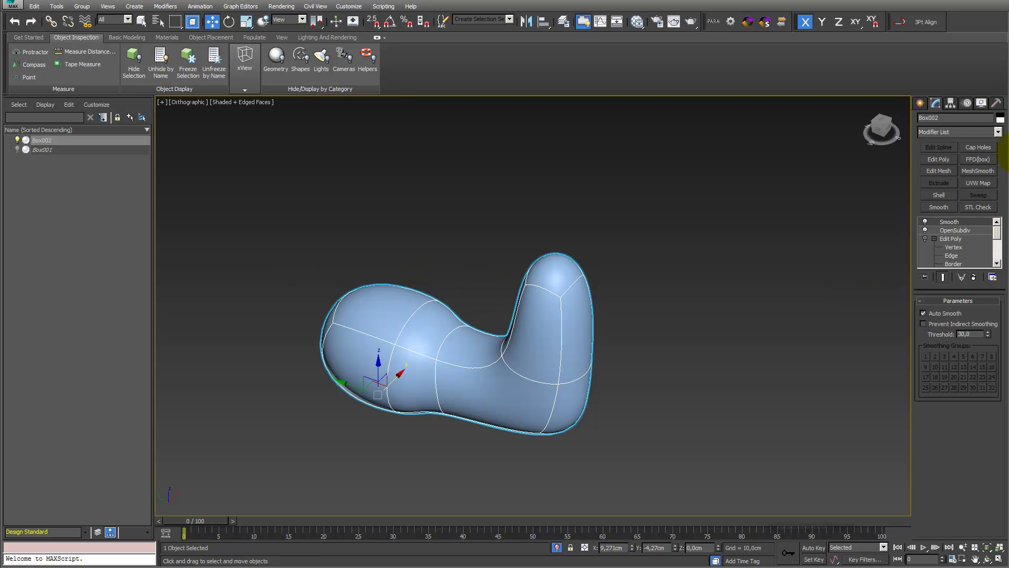
{"action": "left_click", "coordinate": [1000, 134]}
{"action": "scroll", "coordinate": [998, 176], "scroll_direction": "down", "scroll_amount": 1}
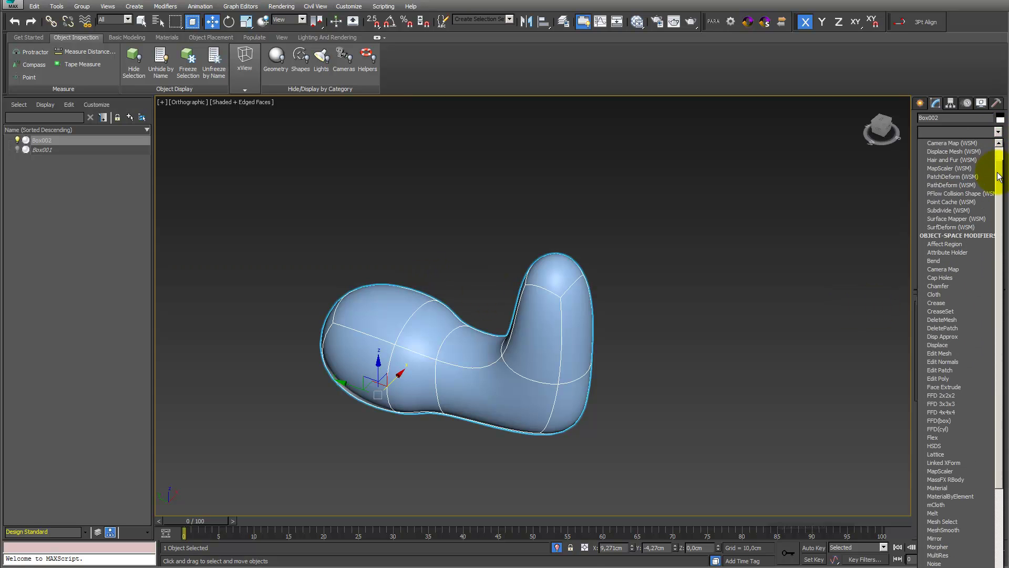
{"action": "left_click", "coordinate": [971, 311]}
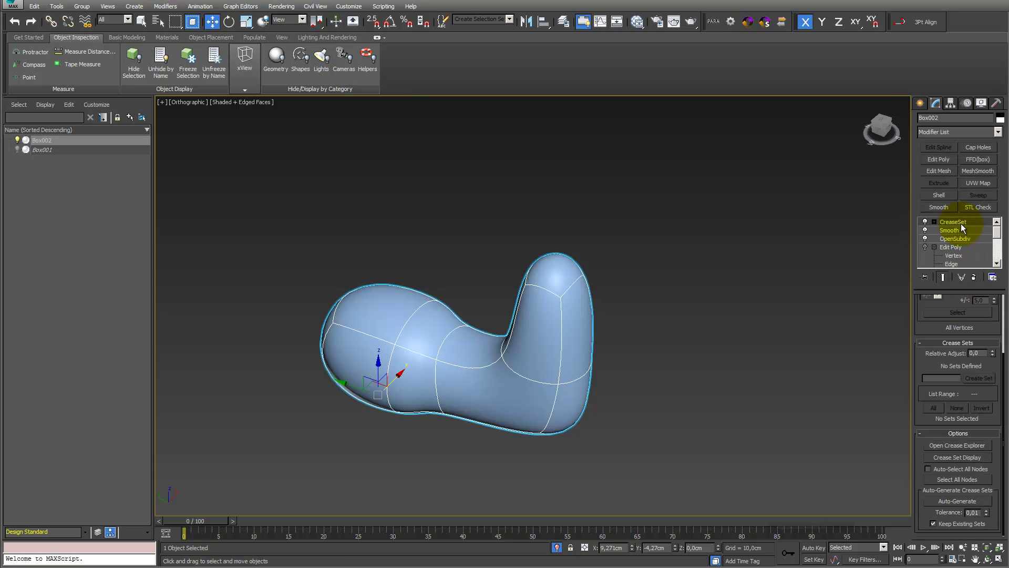
{"action": "left_click_drag", "start_coordinate": [962, 225], "coordinate": [961, 246]}
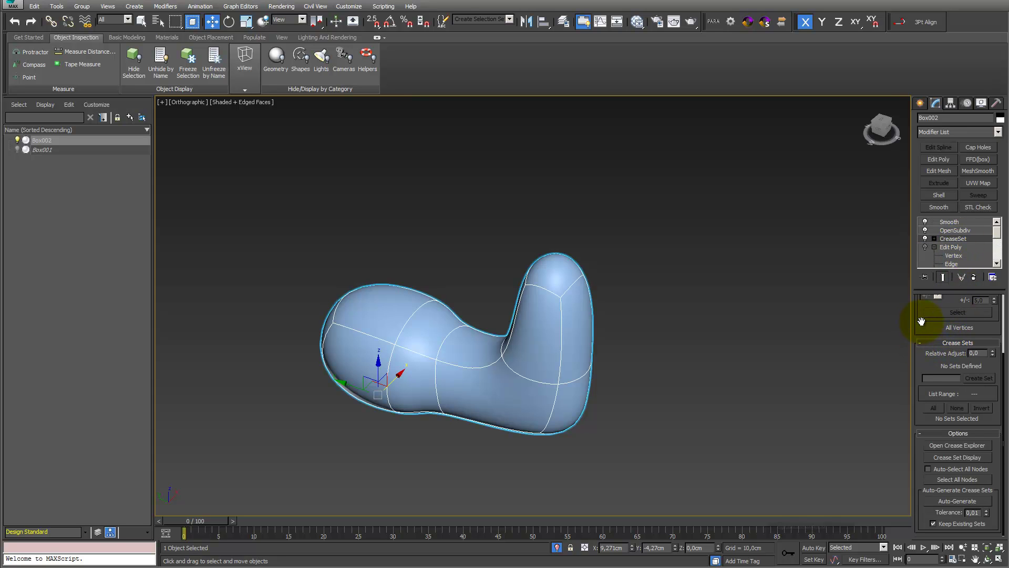
{"action": "left_click_drag", "start_coordinate": [921, 321], "coordinate": [935, 401]}
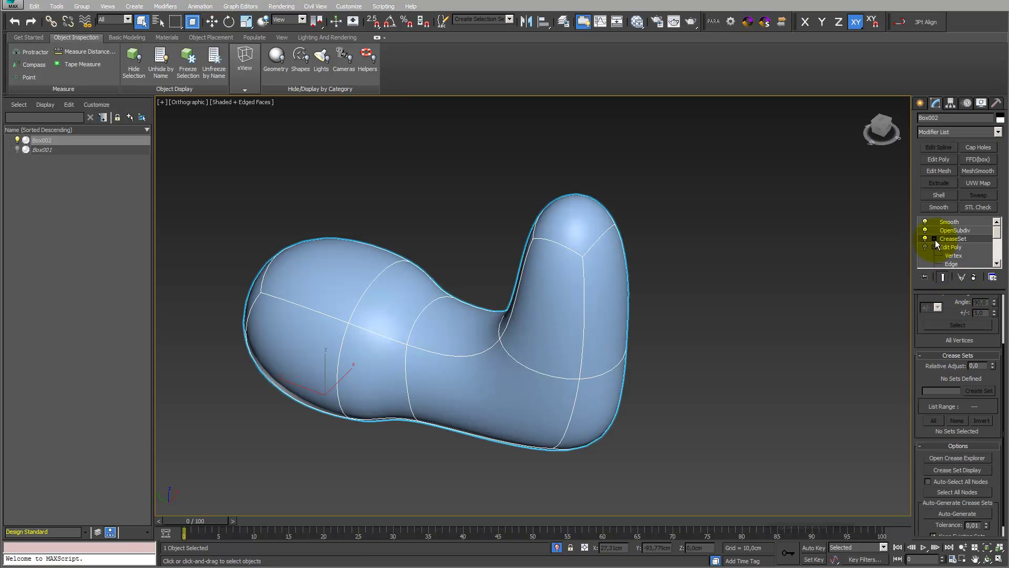
{"action": "left_click", "coordinate": [935, 239]}
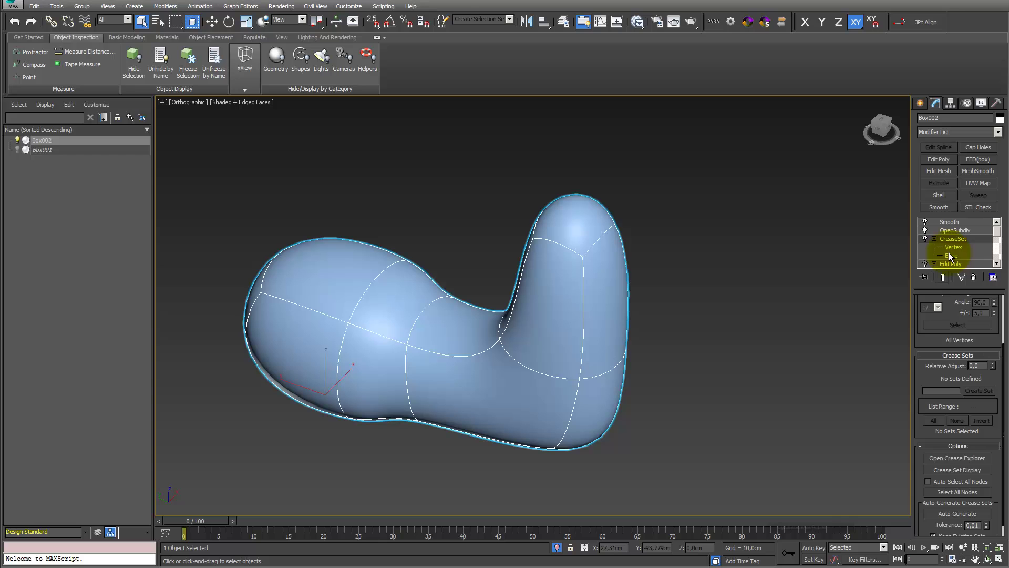
{"action": "left_click_drag", "start_coordinate": [967, 287], "coordinate": [968, 330]}
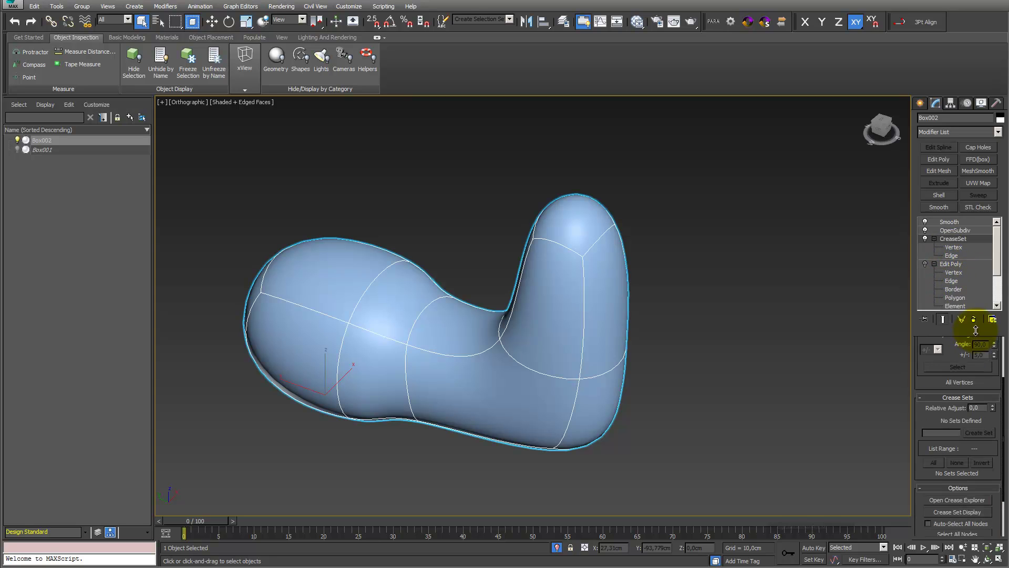
Step: Try selecting corner vertices of the cage's top face above the shaft at CreaseSet's Vertex level
{"action": "left_click", "coordinate": [959, 248]}
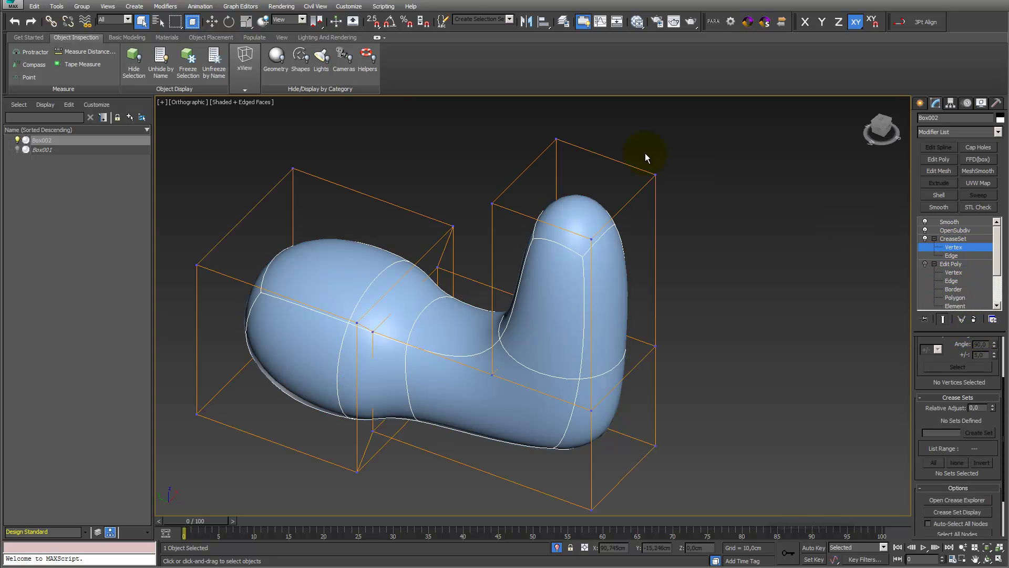
{"action": "left_click_drag", "start_coordinate": [540, 123], "coordinate": [575, 151]}
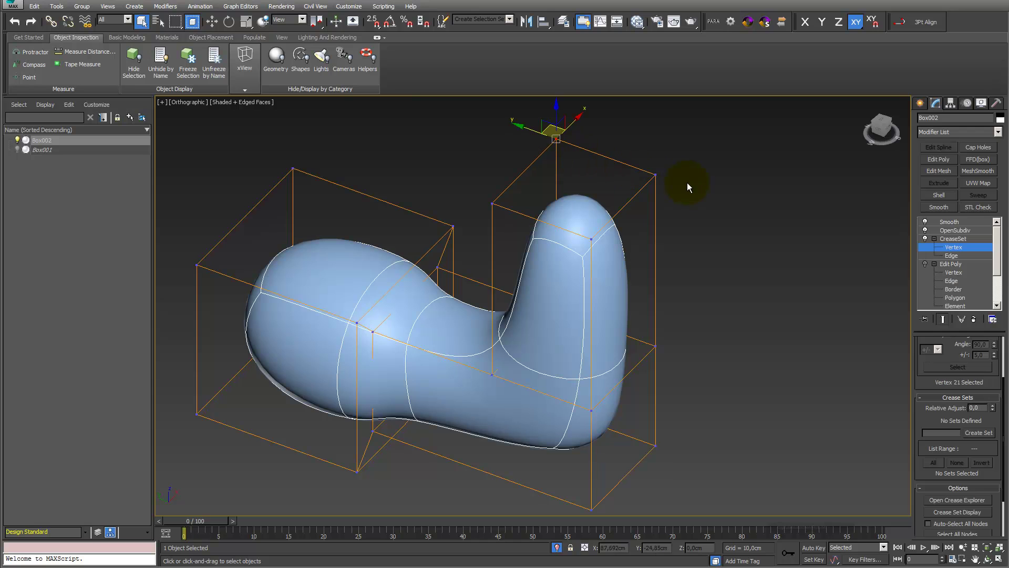
{"action": "left_click_drag", "start_coordinate": [683, 182], "coordinate": [626, 158]}
Step: Switch CreaseSet to Edge level and ring-select the shaft's four vertical edges
{"action": "left_click", "coordinate": [952, 255]}
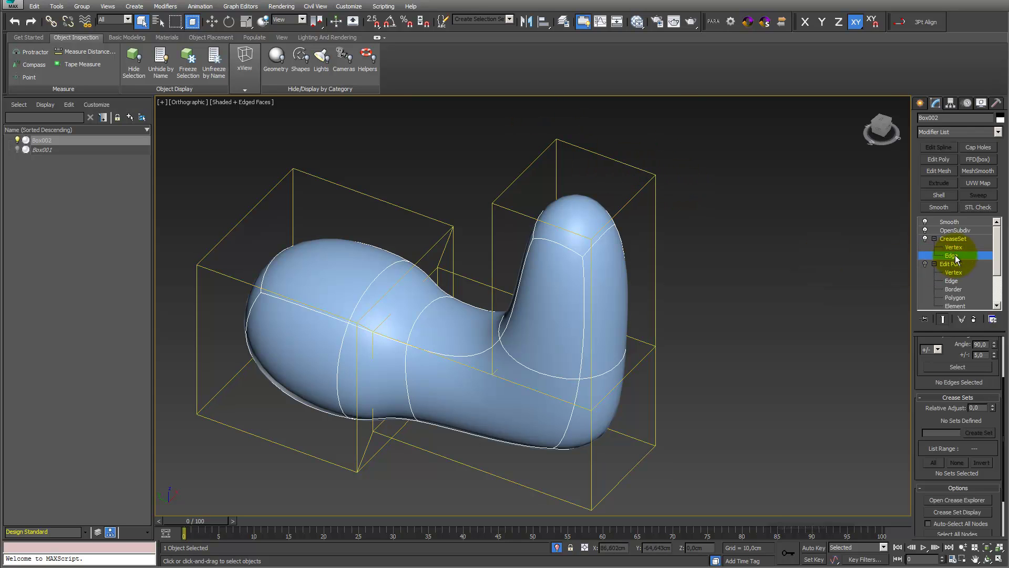
{"action": "left_click", "coordinate": [618, 210]}
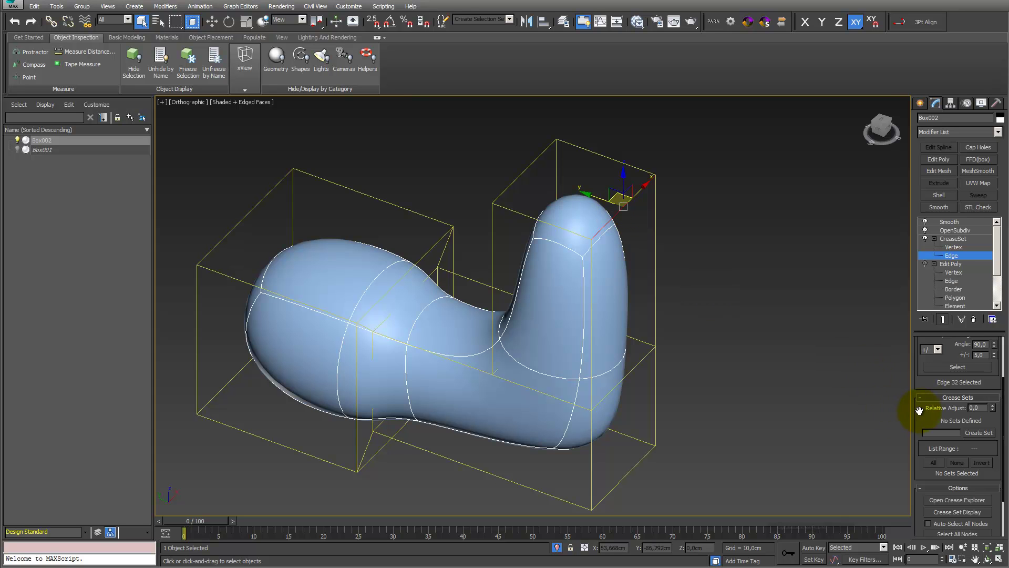
{"action": "left_click_drag", "start_coordinate": [921, 409], "coordinate": [926, 470]}
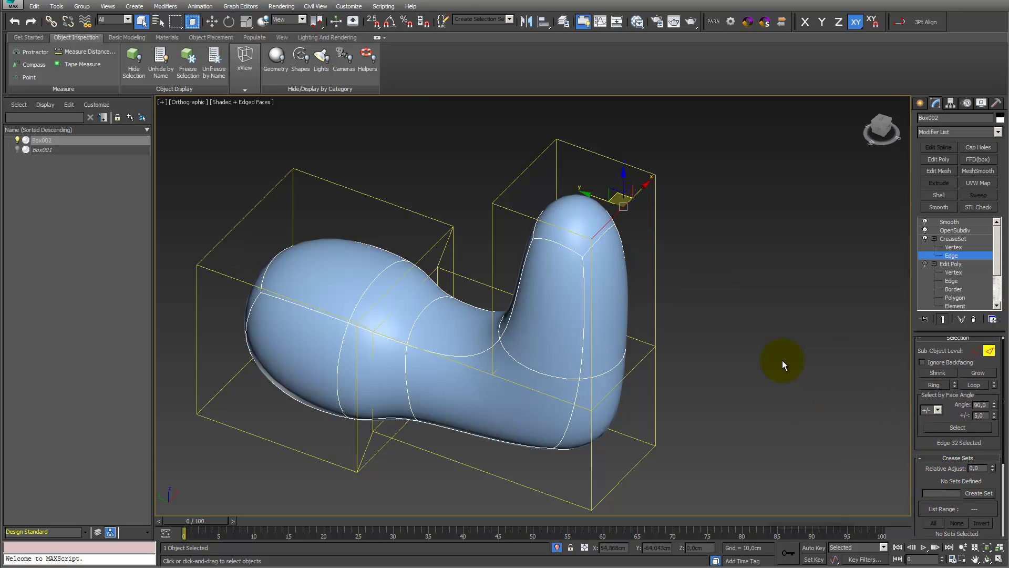
{"action": "left_click", "coordinate": [656, 247]}
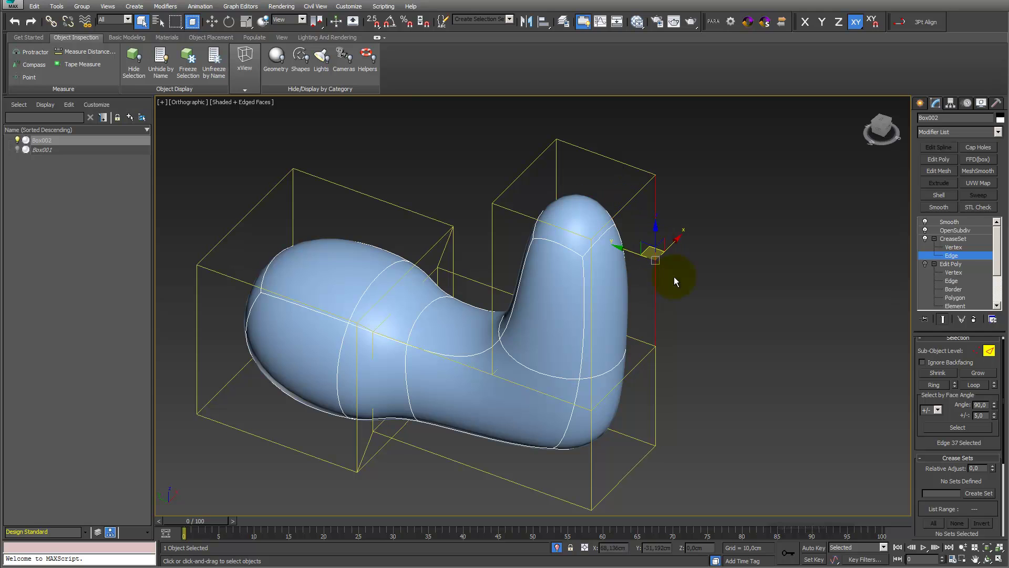
{"action": "left_click", "coordinate": [937, 383]}
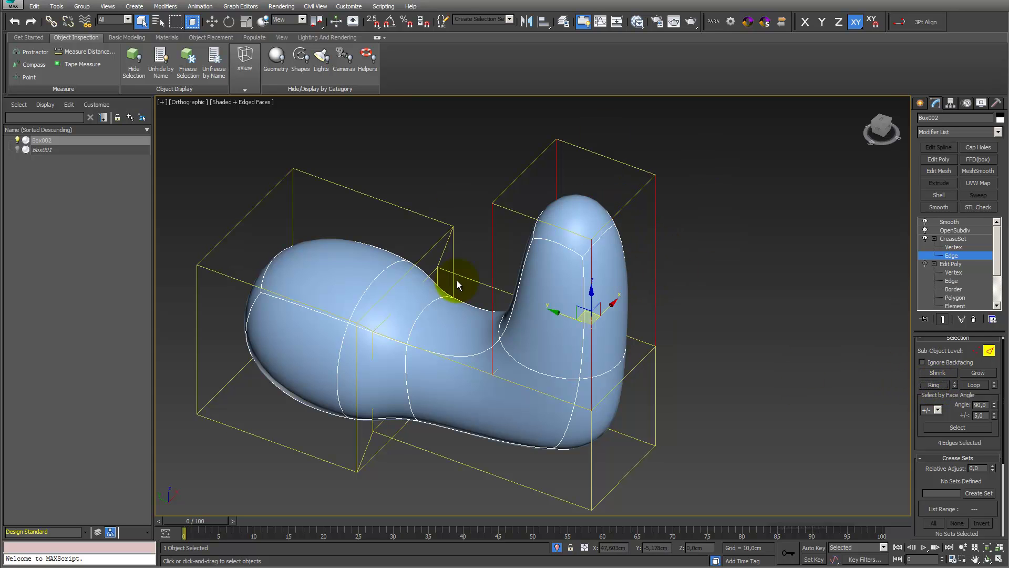
Step: Select the four cage edges around the top of the shaft in place of the vertical edges
{"action": "left_click", "coordinate": [544, 221]}
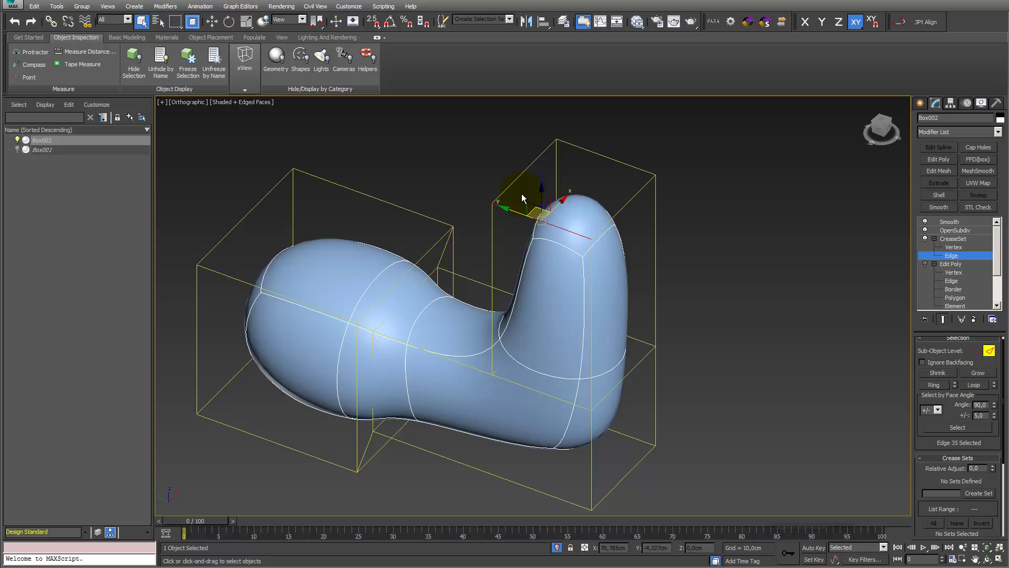
{"action": "left_click", "coordinate": [518, 178], "text": "ctrl"}
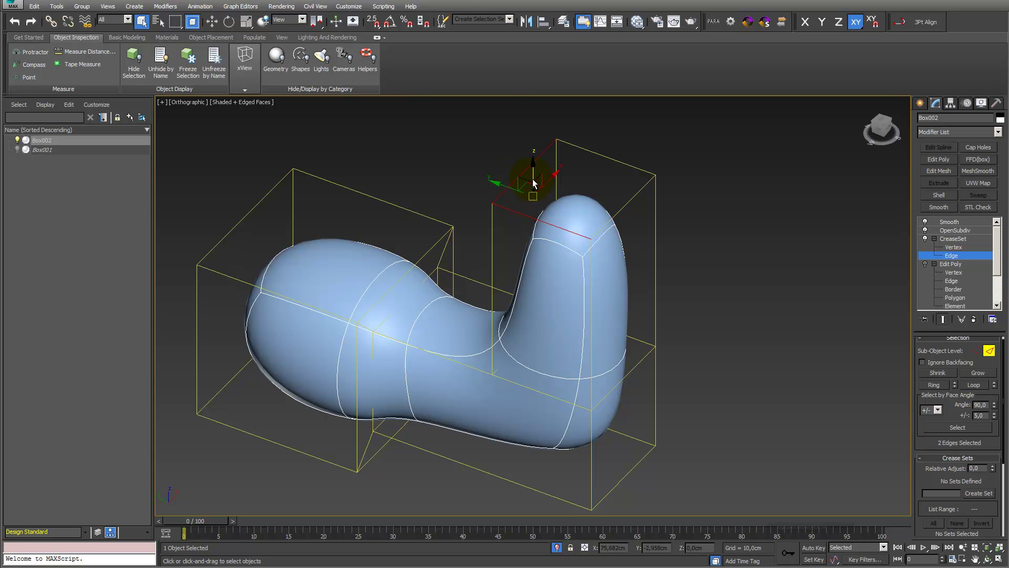
{"action": "left_click", "coordinate": [620, 163], "text": "ctrl"}
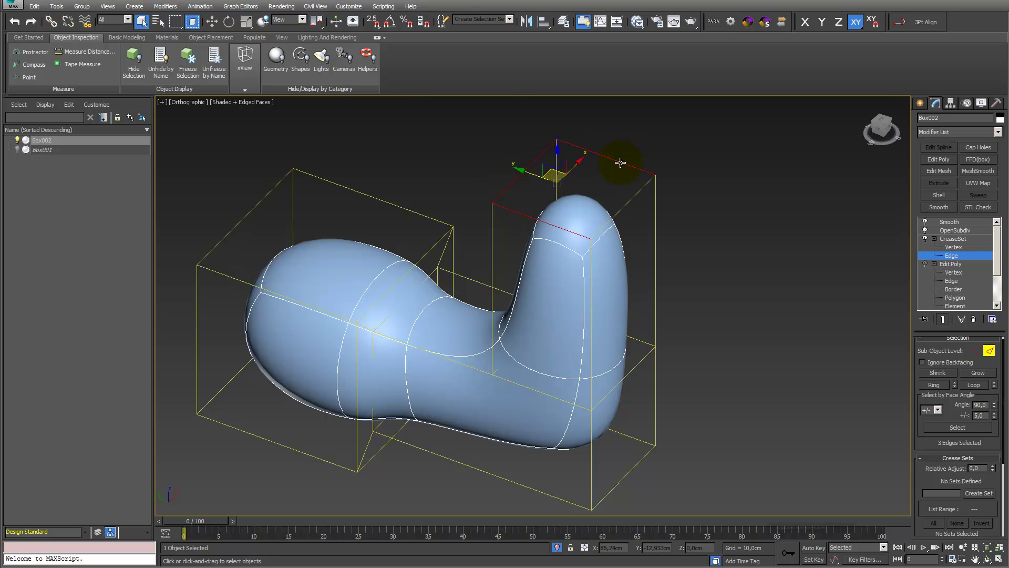
{"action": "left_click", "coordinate": [633, 197], "text": "ctrl"}
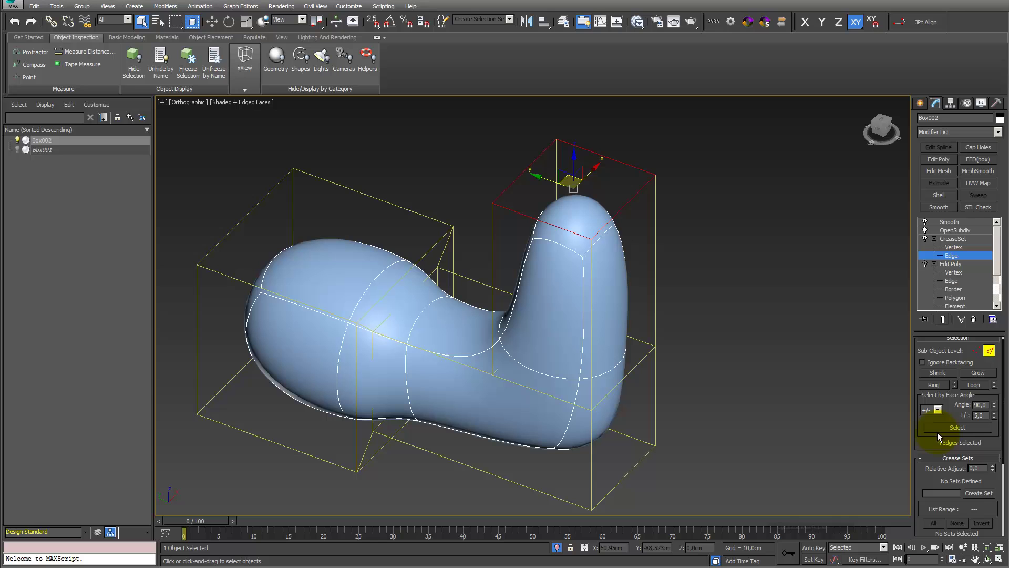
Step: Create a crease set from the selected top edges of the shaft and rename it Part_1
{"action": "left_click_drag", "start_coordinate": [932, 473], "coordinate": [933, 419]}
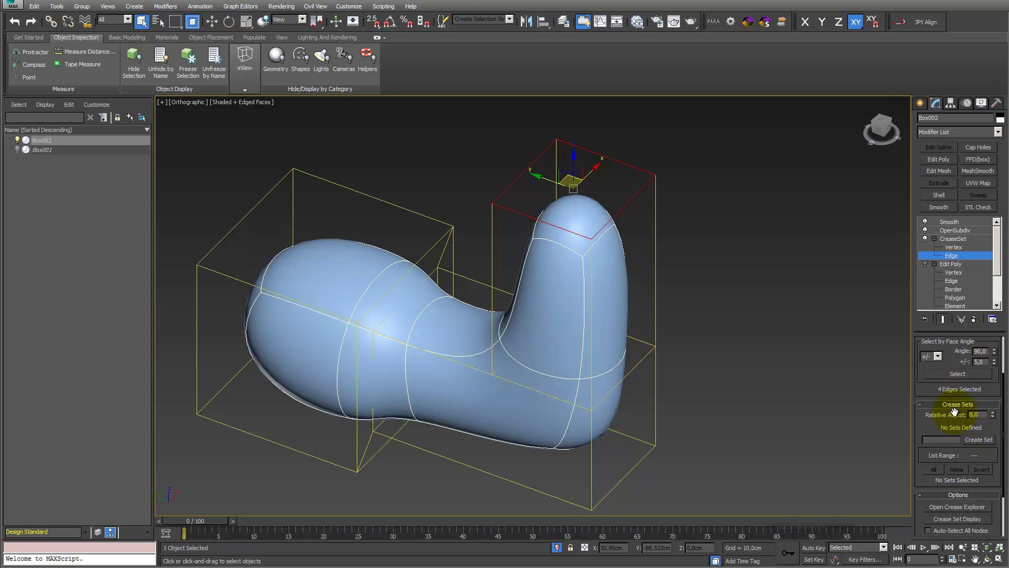
{"action": "left_click", "coordinate": [979, 439]}
{"action": "left_click", "coordinate": [939, 441]}
{"action": "right_click", "coordinate": [954, 427]}
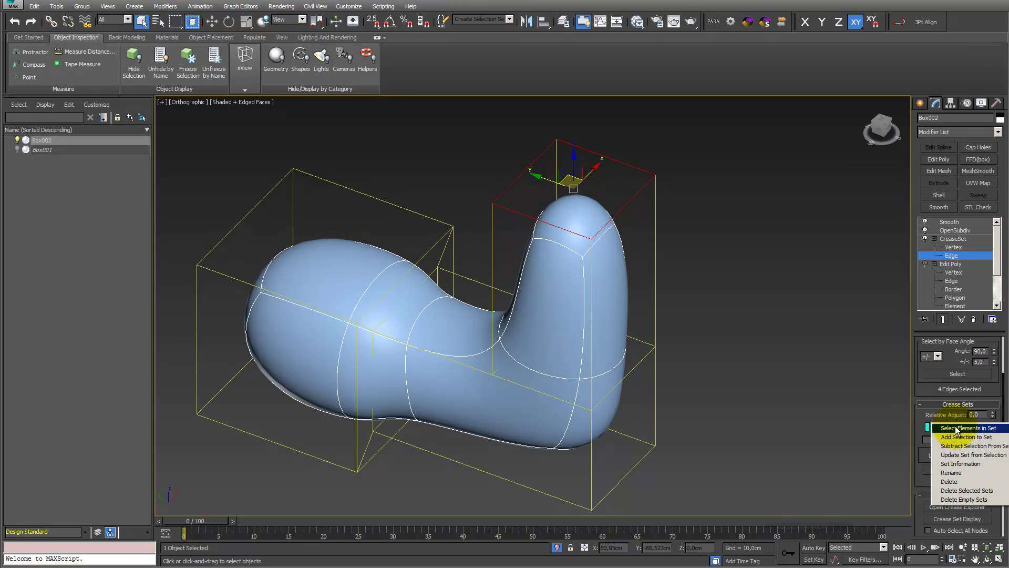
{"action": "left_click", "coordinate": [951, 472]}
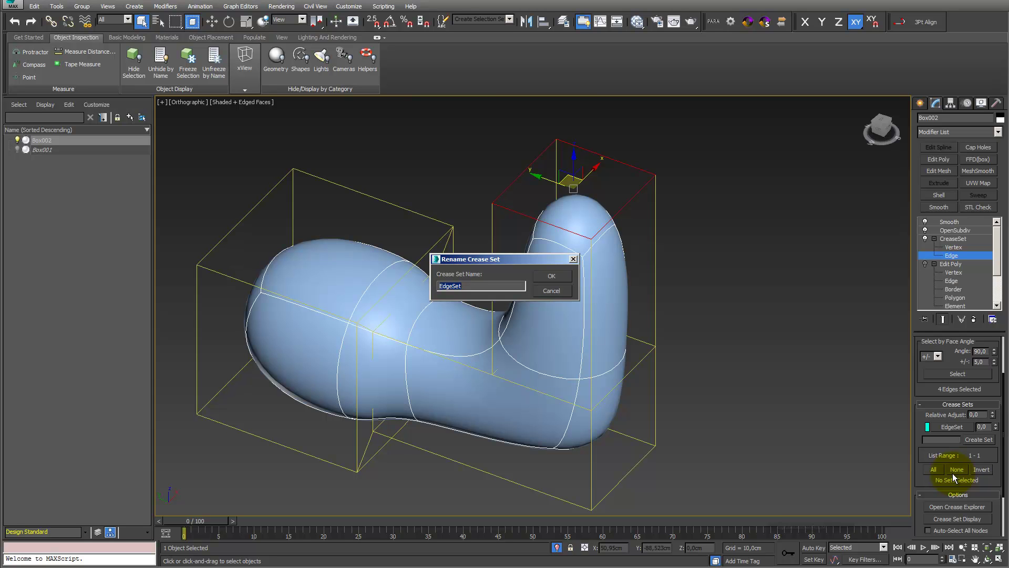
{"action": "type", "text": "Part_1"}
{"action": "key", "text": "Return"}
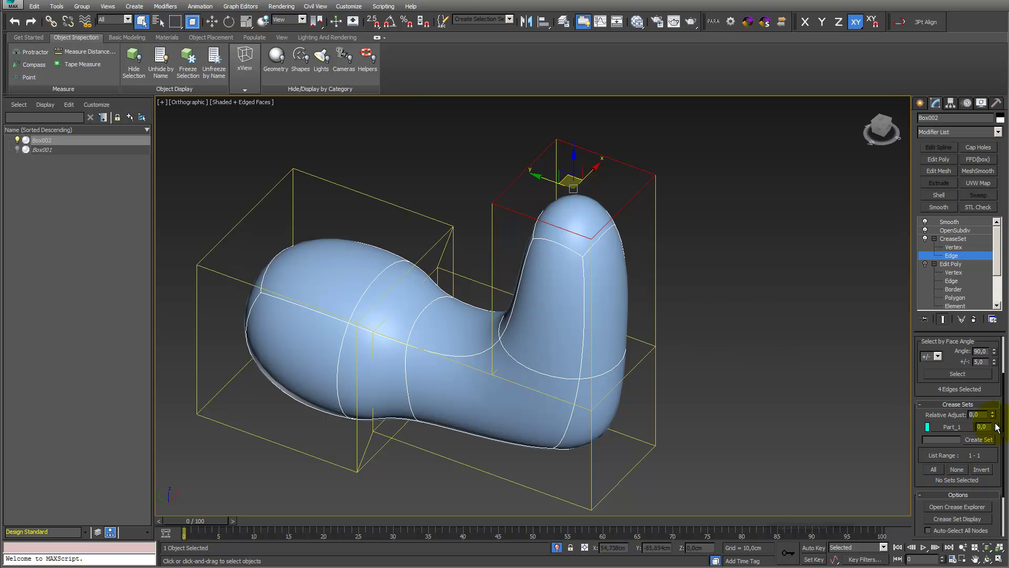
Step: Set the crease value of Part_1 to 1,0 and compare the surface with the Smooth modifier off and on
{"action": "left_click_drag", "start_coordinate": [997, 427], "coordinate": [997, 359]}
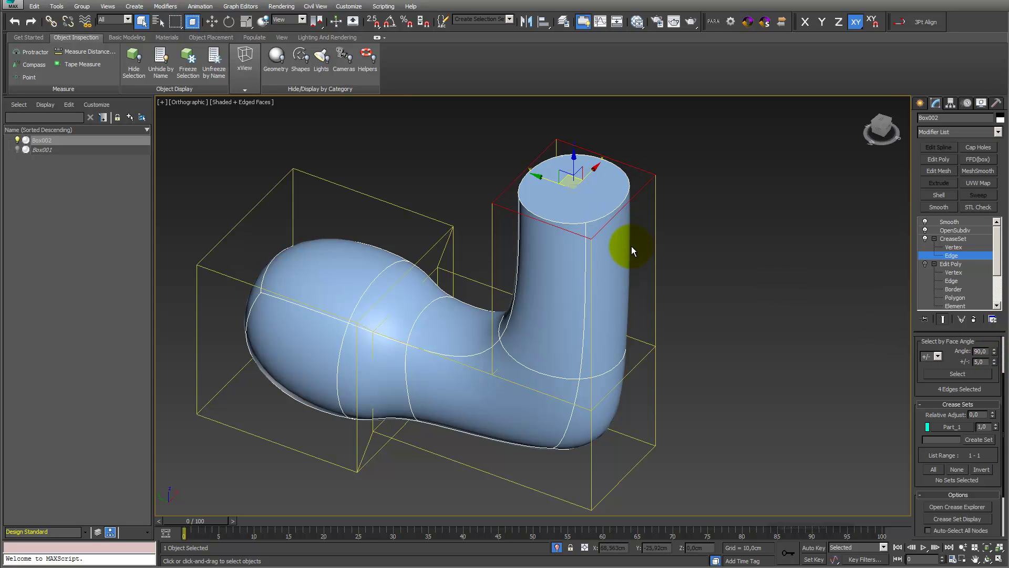
{"action": "left_click", "coordinate": [925, 221]}
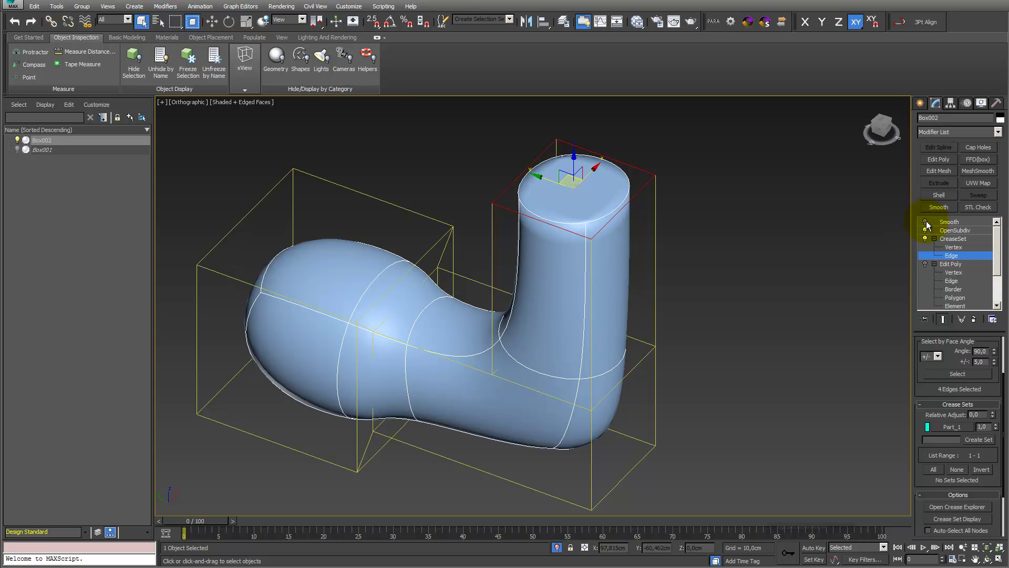
{"action": "left_click", "coordinate": [925, 223]}
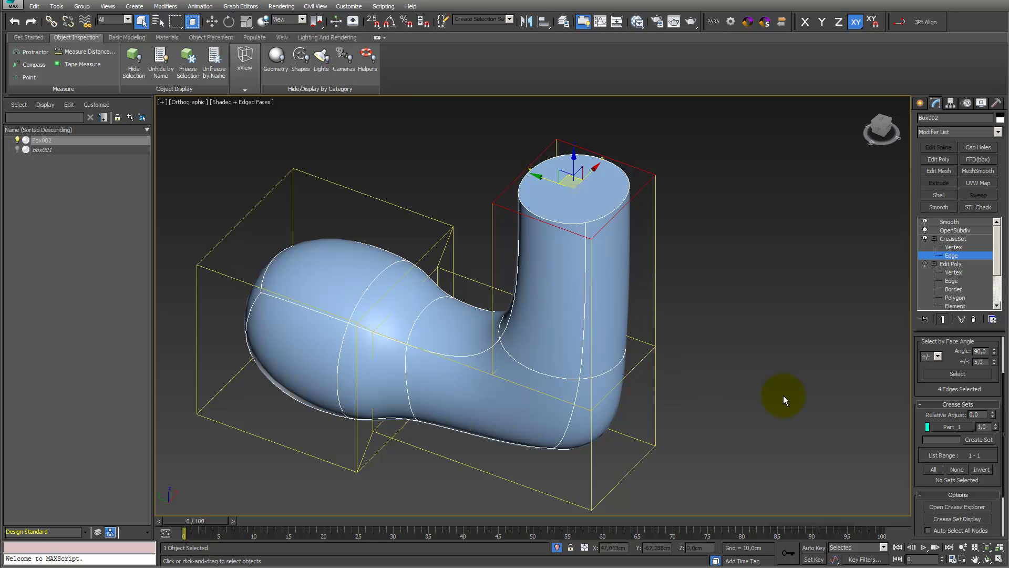
Step: Select the shaft's two heel-side vertical cage edges and add them to the Part_1 crease set
{"action": "left_click", "coordinate": [657, 316]}
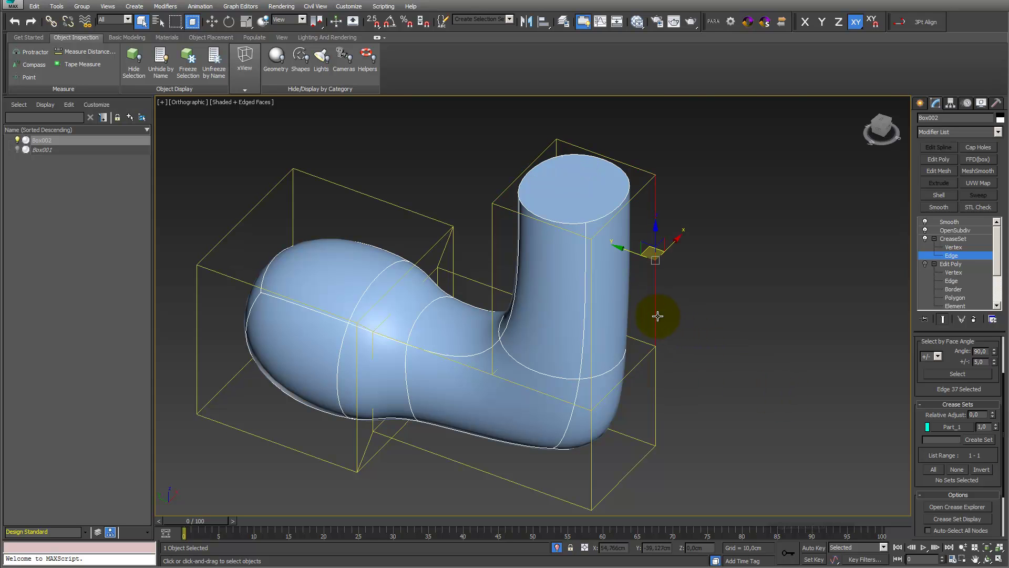
{"action": "left_click", "coordinate": [591, 324], "text": "ctrl"}
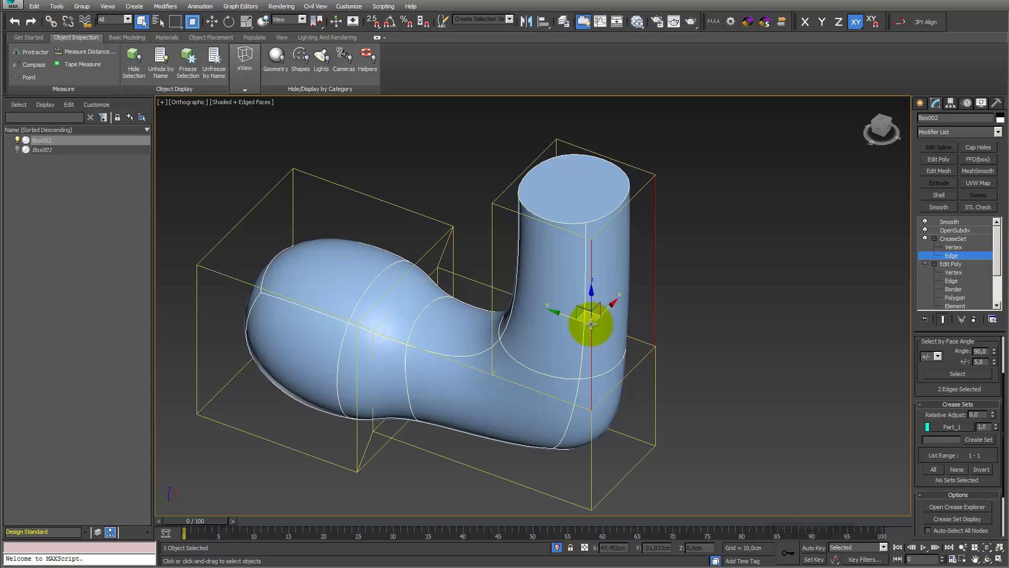
{"action": "right_click", "coordinate": [952, 426]}
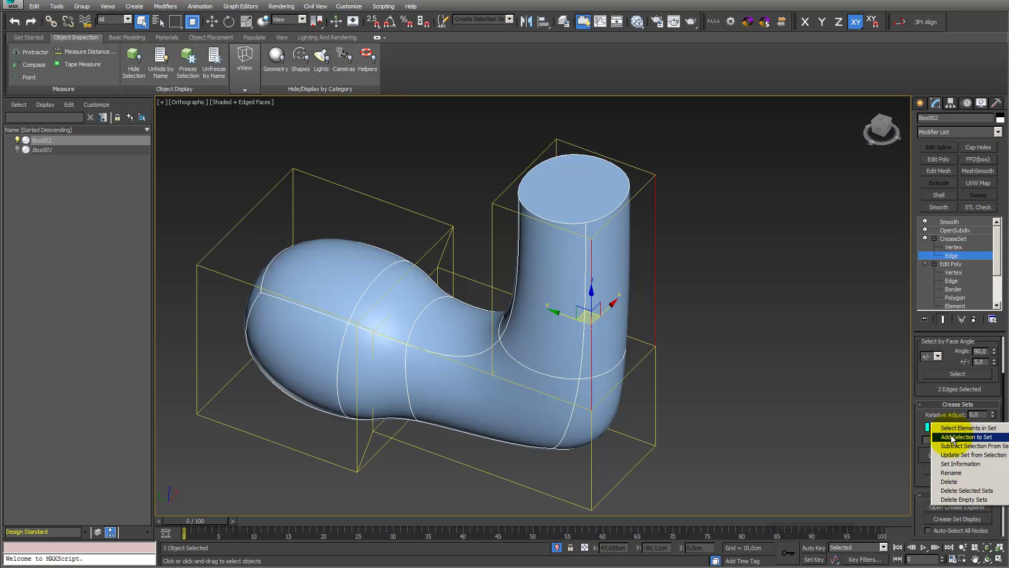
{"action": "left_click", "coordinate": [952, 438]}
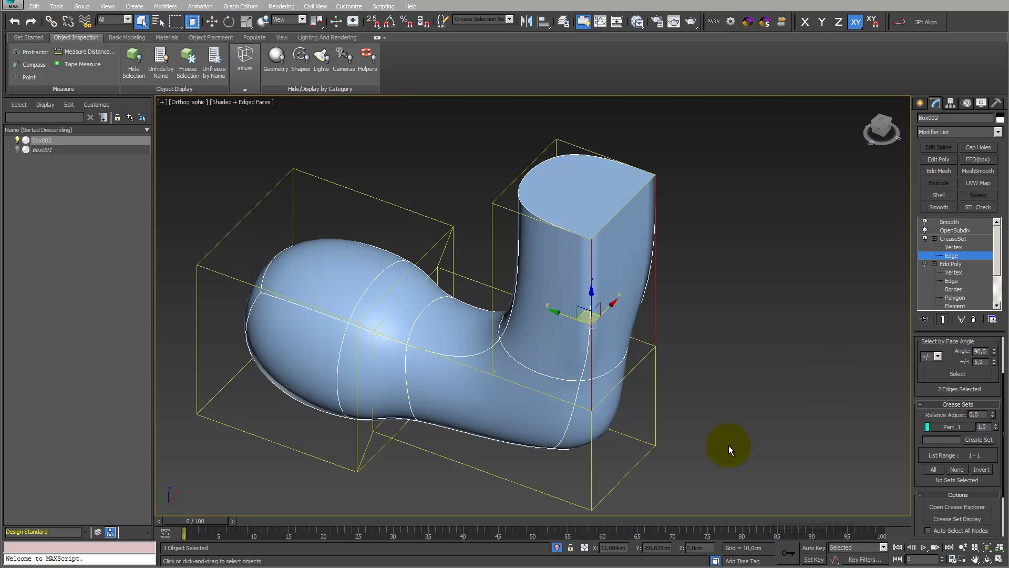
Step: Subtract the shaft's nearer heel-side vertical edge from the Part_1 crease set
{"action": "left_click", "coordinate": [588, 349]}
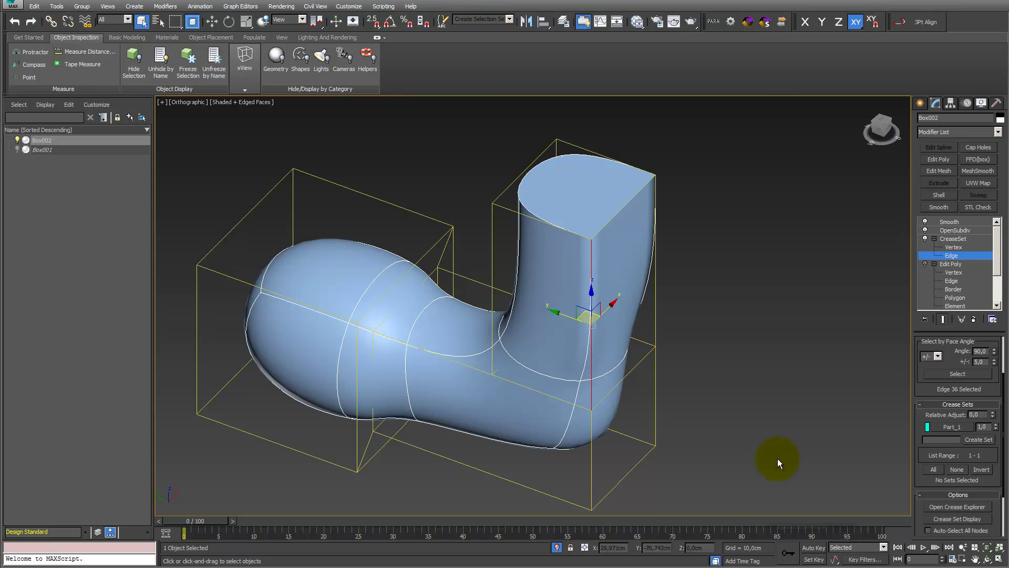
{"action": "right_click", "coordinate": [943, 427]}
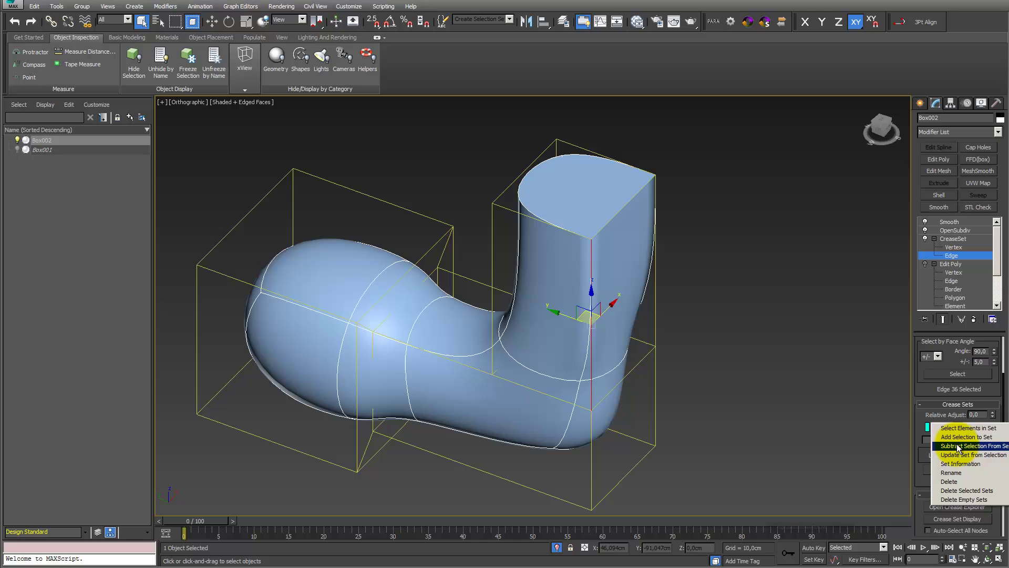
{"action": "left_click", "coordinate": [958, 446]}
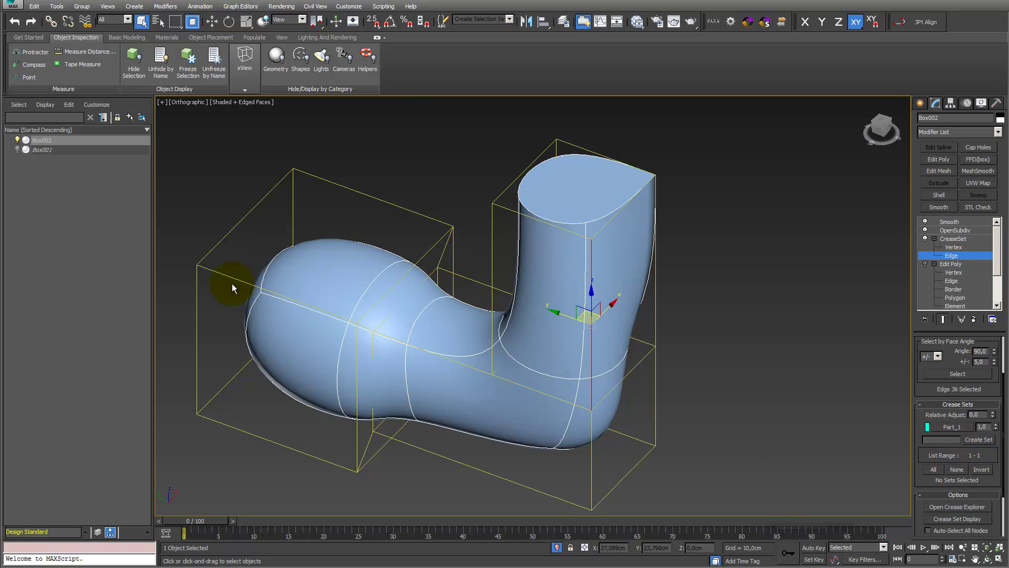
Step: At CreaseSet's Vertex level, select the two upper vertices at the toe end and create a crease set named Part_2Vertice
{"action": "left_click", "coordinate": [953, 247]}
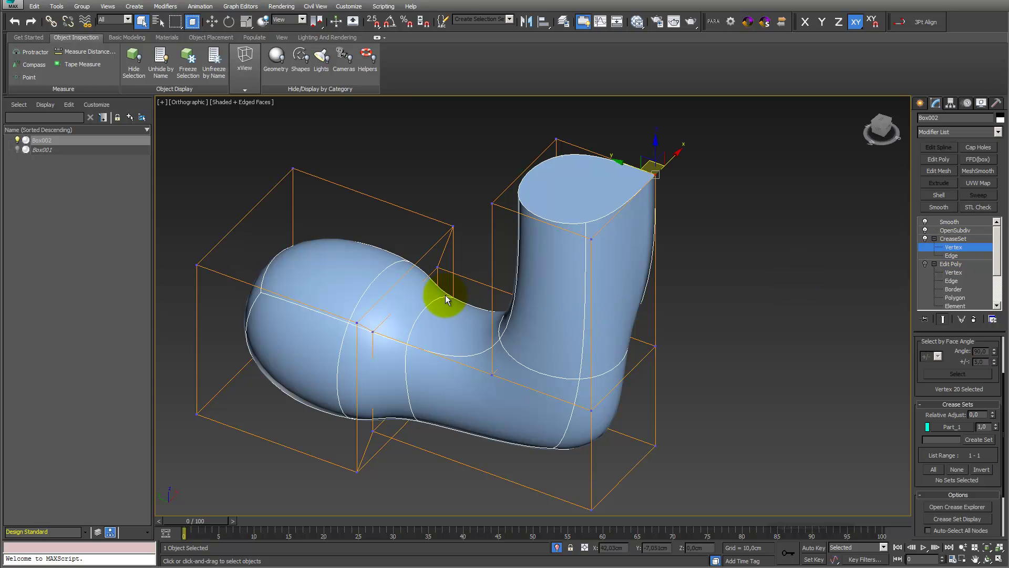
{"action": "left_click", "coordinate": [197, 264]}
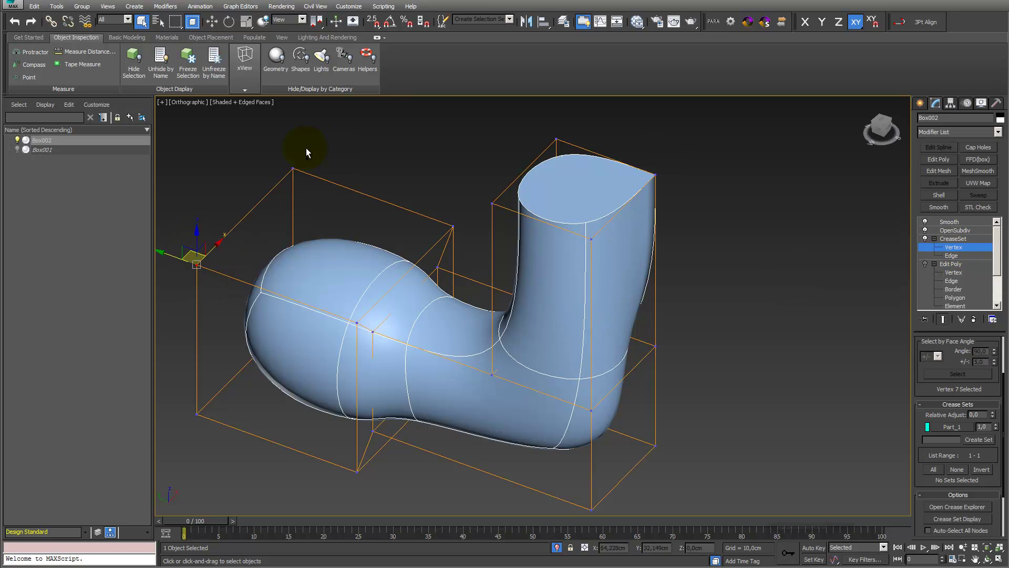
{"action": "left_click_drag", "start_coordinate": [273, 157], "coordinate": [304, 191], "text": "ctrl"}
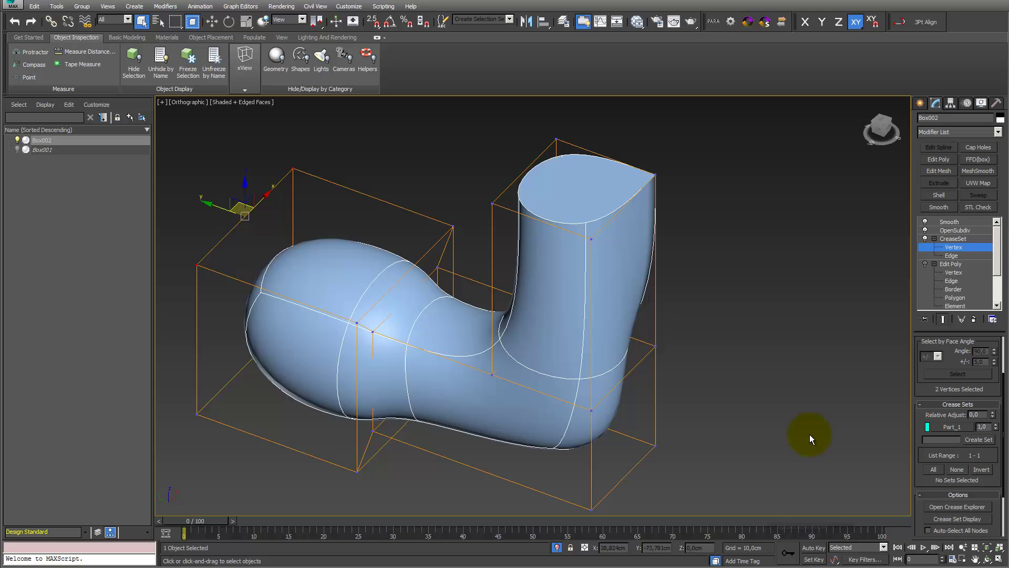
{"action": "left_click", "coordinate": [945, 440]}
{"action": "left_click", "coordinate": [978, 440]}
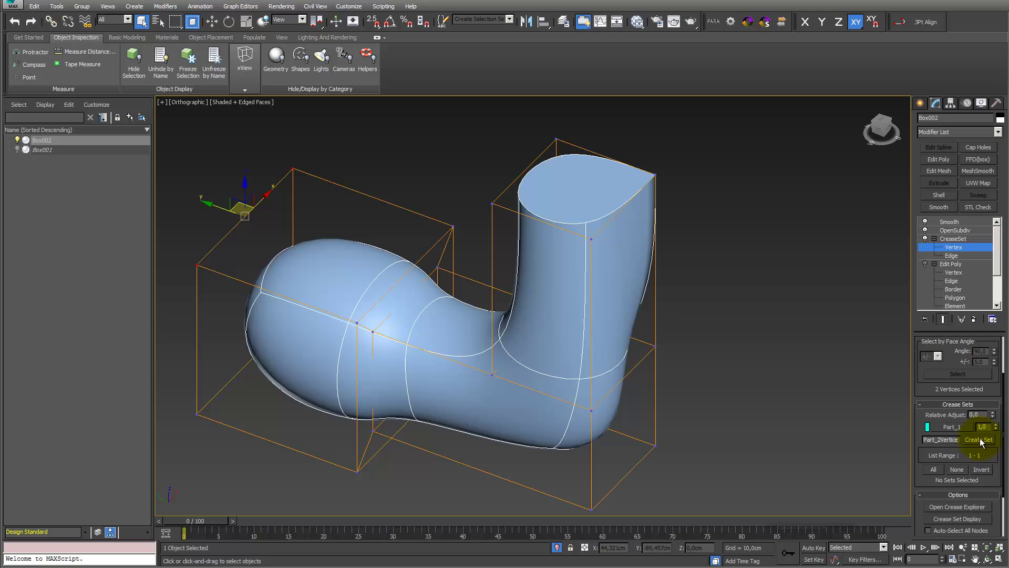
{"action": "left_click", "coordinate": [981, 440]}
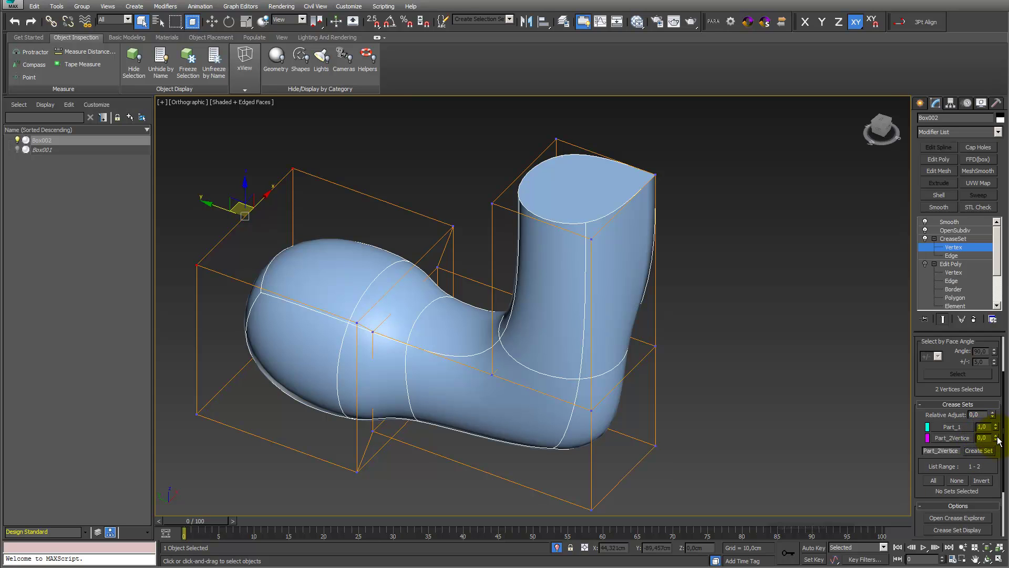
Step: Try adjusting the crease value of the Part_2Vertice set and return it to 0,0
{"action": "mouse_move", "coordinate": [997, 437]}
{"action": "left_mouse_down"}
{"action": "mouse_move", "coordinate": [997, 424]}
{"action": "mouse_move", "coordinate": [996, 438]}
{"action": "left_mouse_up"}
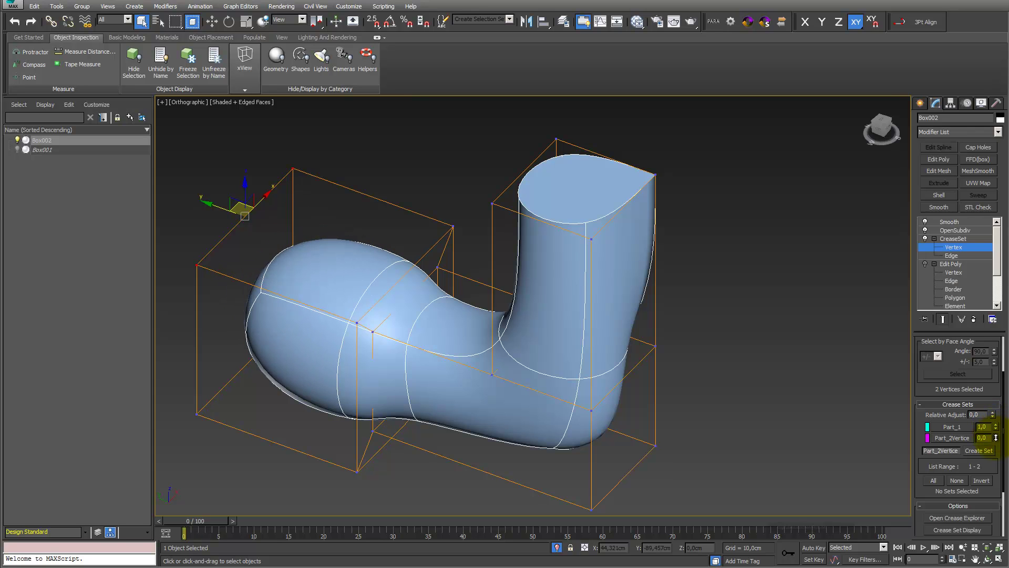
{"action": "left_click", "coordinate": [987, 559]}
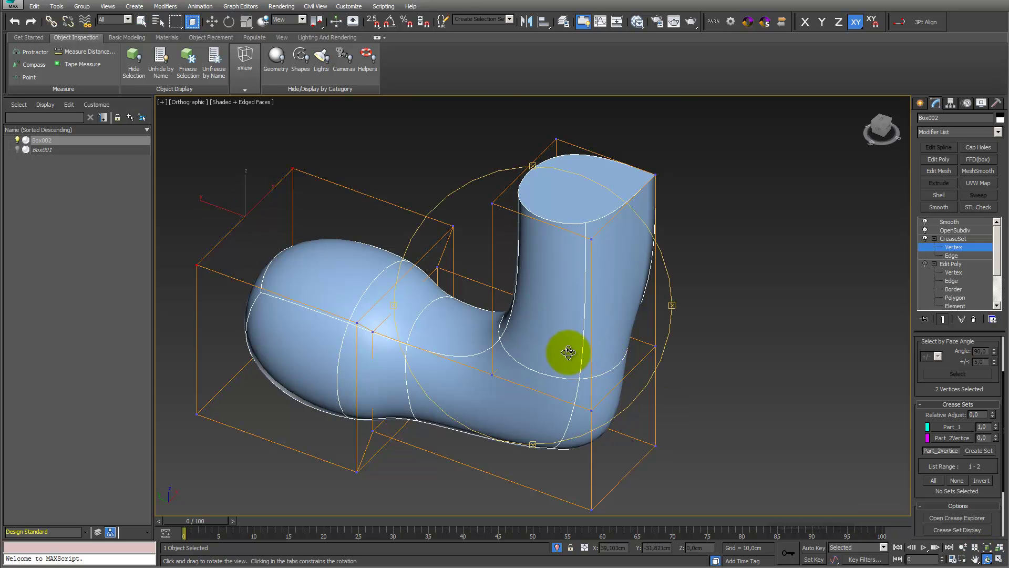
{"action": "mouse_move", "coordinate": [568, 352]}
{"action": "left_mouse_down"}
{"action": "mouse_move", "coordinate": [590, 351]}
{"action": "mouse_move", "coordinate": [608, 333]}
{"action": "mouse_move", "coordinate": [547, 320]}
{"action": "mouse_move", "coordinate": [552, 356]}
{"action": "mouse_move", "coordinate": [566, 357]}
{"action": "left_mouse_up"}
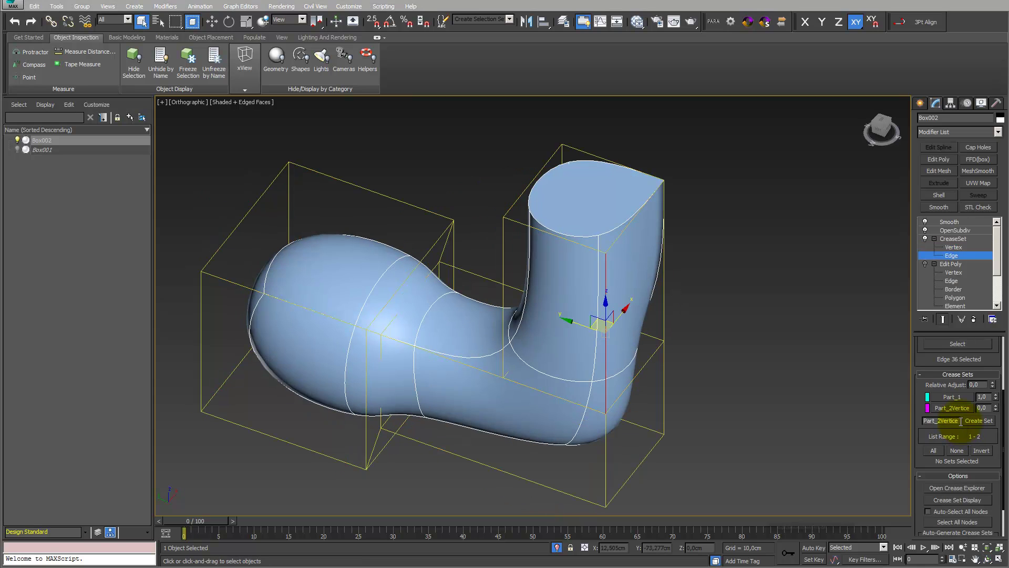
Step: Create a crease set named Part3_Edge from the shaft's nearer heel-side vertical edge
{"action": "left_click_drag", "start_coordinate": [941, 419], "coordinate": [904, 418]}
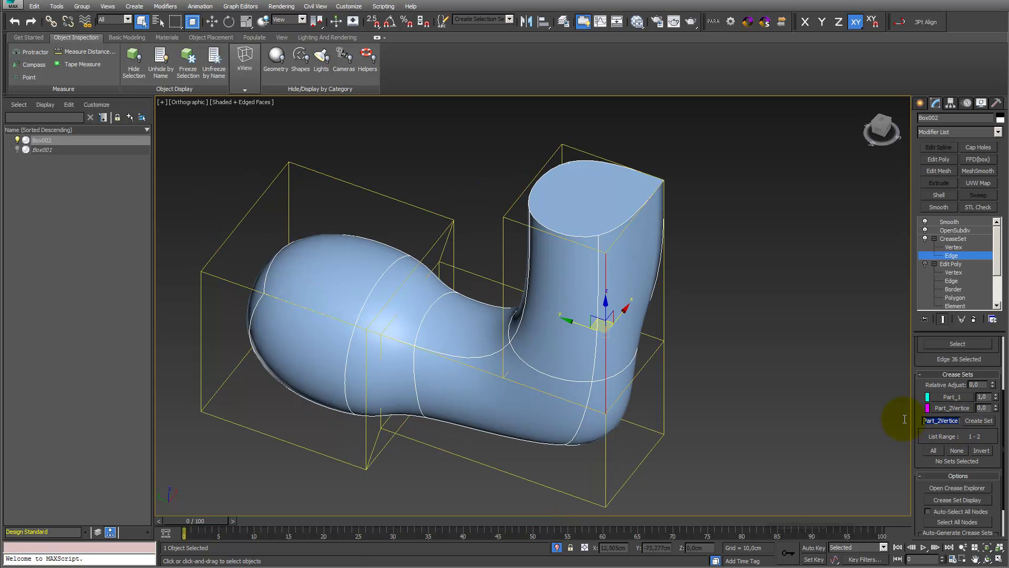
{"action": "type", "text": "Part3_Edge"}
{"action": "left_click", "coordinate": [979, 422]}
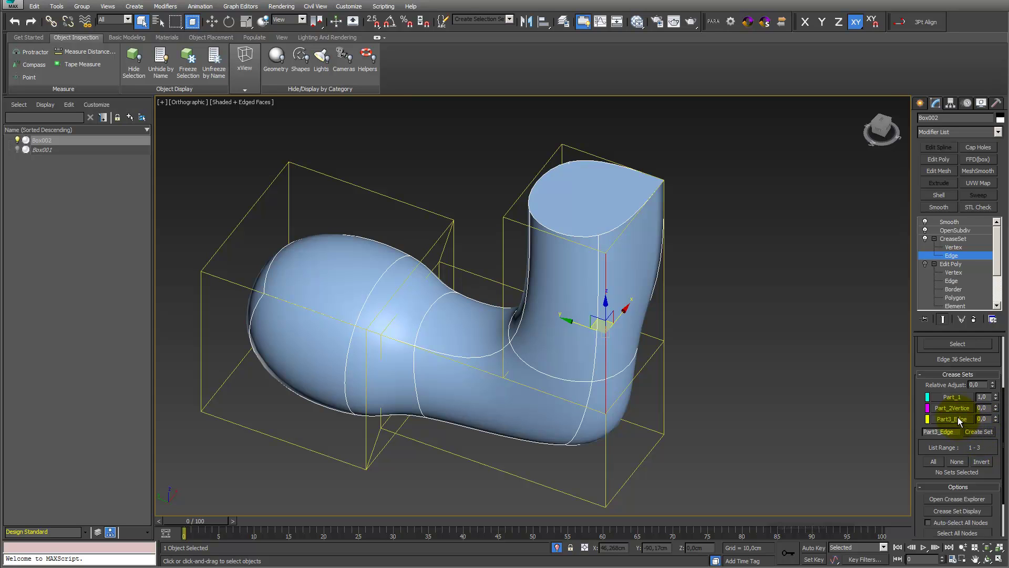
{"action": "right_click", "coordinate": [958, 417]}
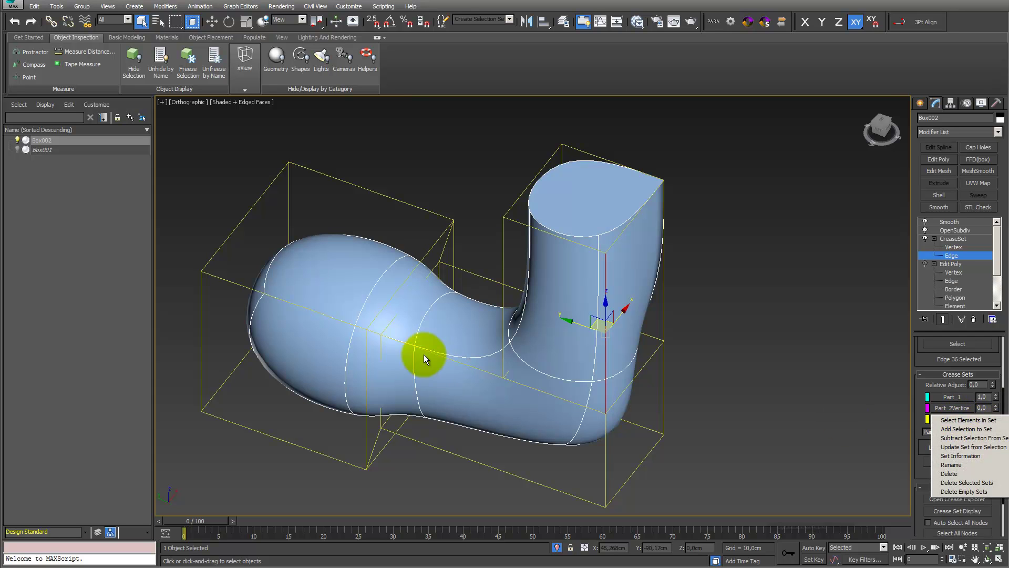
{"action": "left_click", "coordinate": [361, 335]}
Step: Select the four short cage edges that connect the toe block to the narrower ankle section on both sides
{"action": "left_click", "coordinate": [371, 330]}
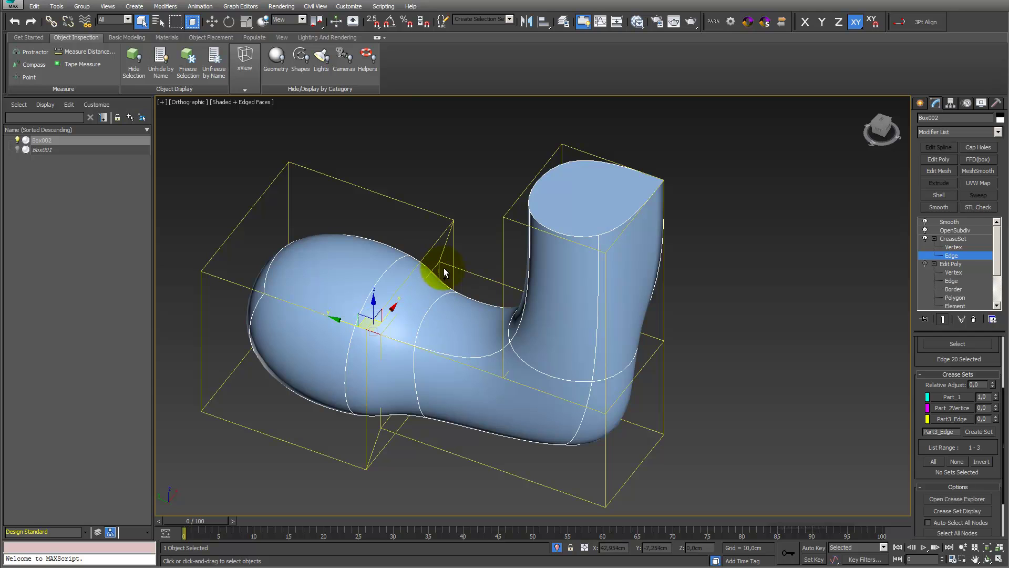
{"action": "left_click", "coordinate": [442, 251], "text": "ctrl"}
{"action": "left_click", "coordinate": [379, 429], "text": "ctrl"}
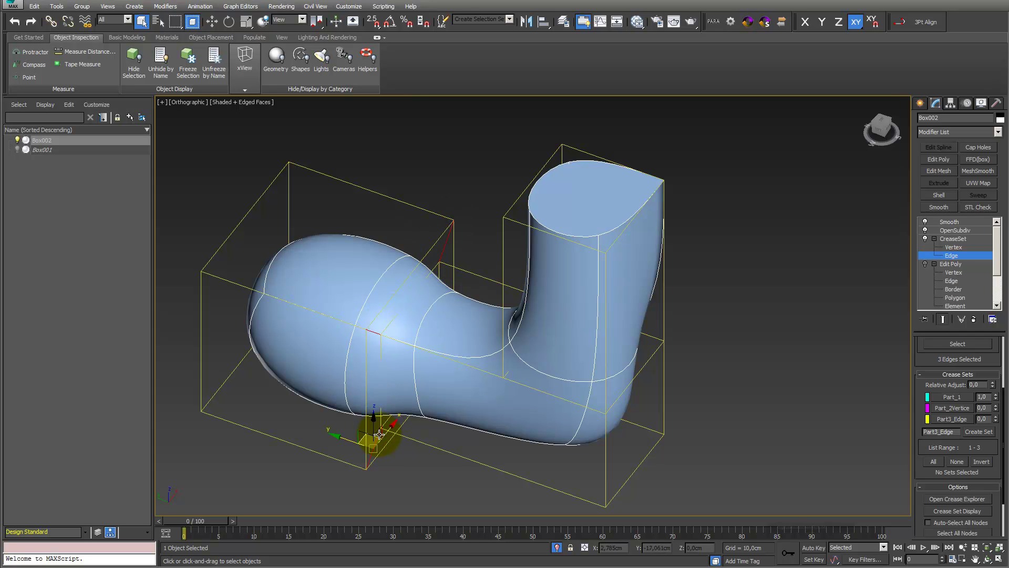
{"action": "left_click", "coordinate": [986, 558]}
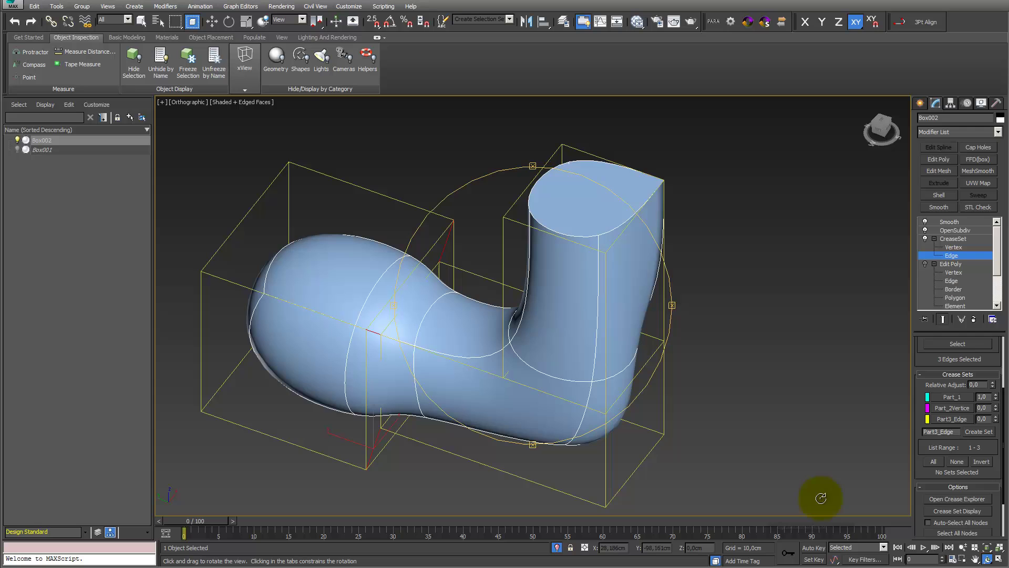
{"action": "left_click_drag", "start_coordinate": [495, 392], "coordinate": [439, 343]}
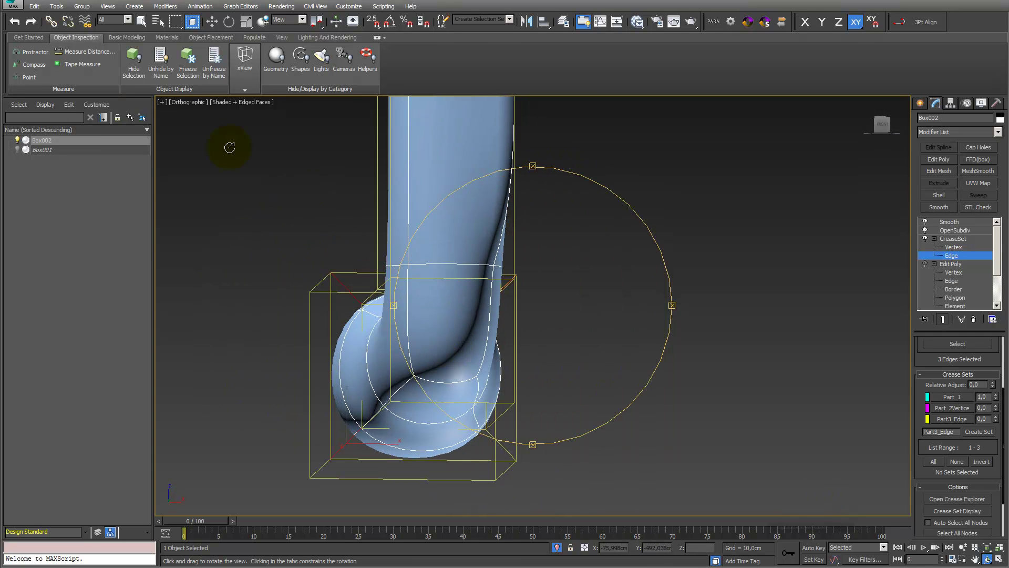
{"action": "left_click", "coordinate": [141, 21]}
{"action": "left_click", "coordinate": [409, 450]}
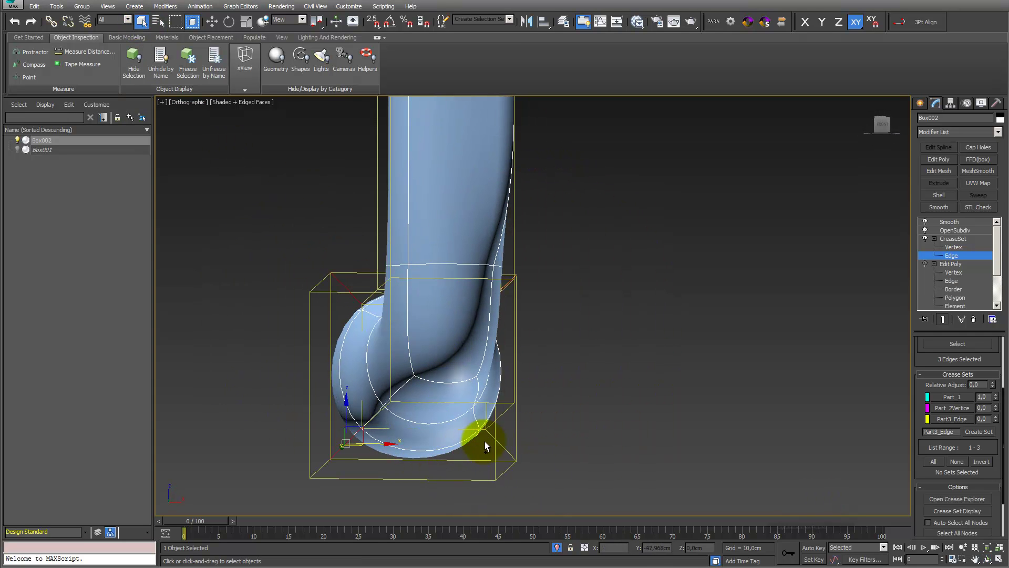
Step: Add the selected connecting edges to the Part3_Edge crease set and set its crease value to 0,18
{"action": "left_click", "coordinate": [986, 559]}
{"action": "left_click_drag", "start_coordinate": [486, 344], "coordinate": [699, 446]}
{"action": "right_click", "coordinate": [947, 420]}
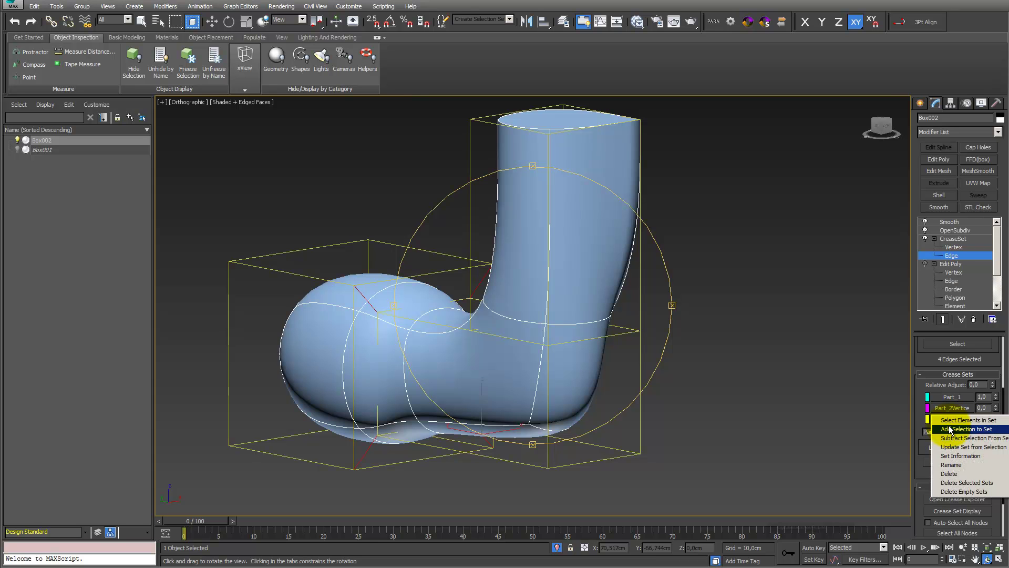
{"action": "left_click", "coordinate": [949, 428]}
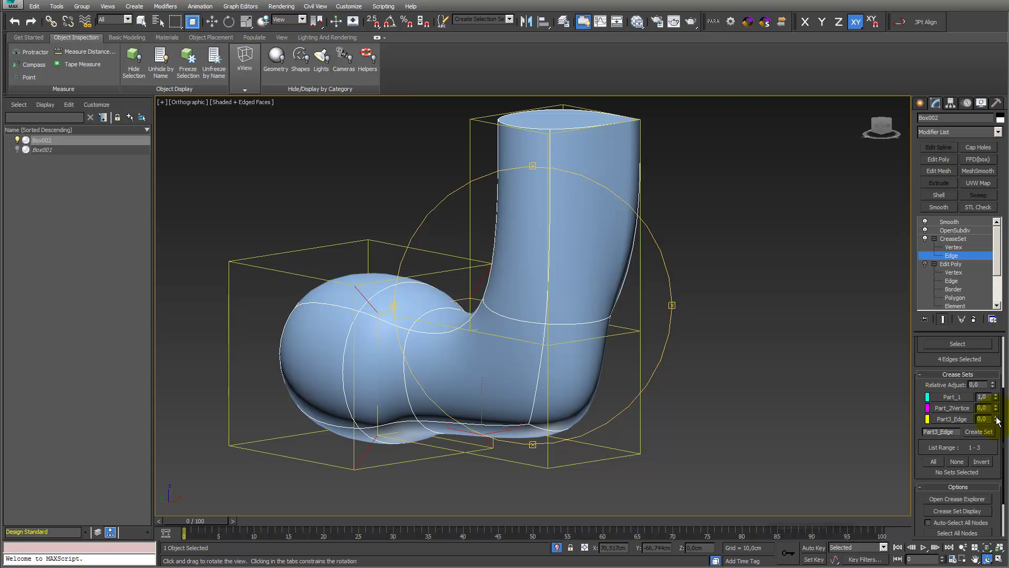
{"action": "mouse_move", "coordinate": [997, 420]}
{"action": "left_mouse_down"}
{"action": "mouse_move", "coordinate": [999, 396]}
{"action": "mouse_move", "coordinate": [1002, 406]}
{"action": "left_mouse_up"}
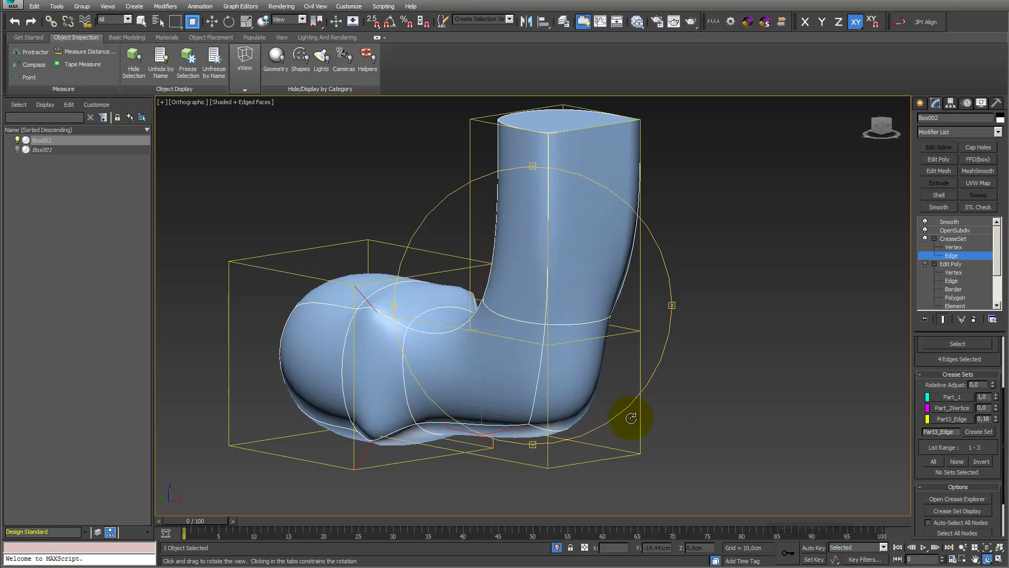
{"action": "mouse_move", "coordinate": [628, 418]}
{"action": "left_mouse_down"}
{"action": "mouse_move", "coordinate": [618, 421]}
{"action": "mouse_move", "coordinate": [669, 450]}
{"action": "mouse_move", "coordinate": [729, 405]}
{"action": "mouse_move", "coordinate": [734, 383]}
{"action": "mouse_move", "coordinate": [498, 412]}
{"action": "mouse_move", "coordinate": [497, 434]}
{"action": "mouse_move", "coordinate": [624, 419]}
{"action": "mouse_move", "coordinate": [628, 437]}
{"action": "mouse_move", "coordinate": [614, 443]}
{"action": "left_mouse_up"}
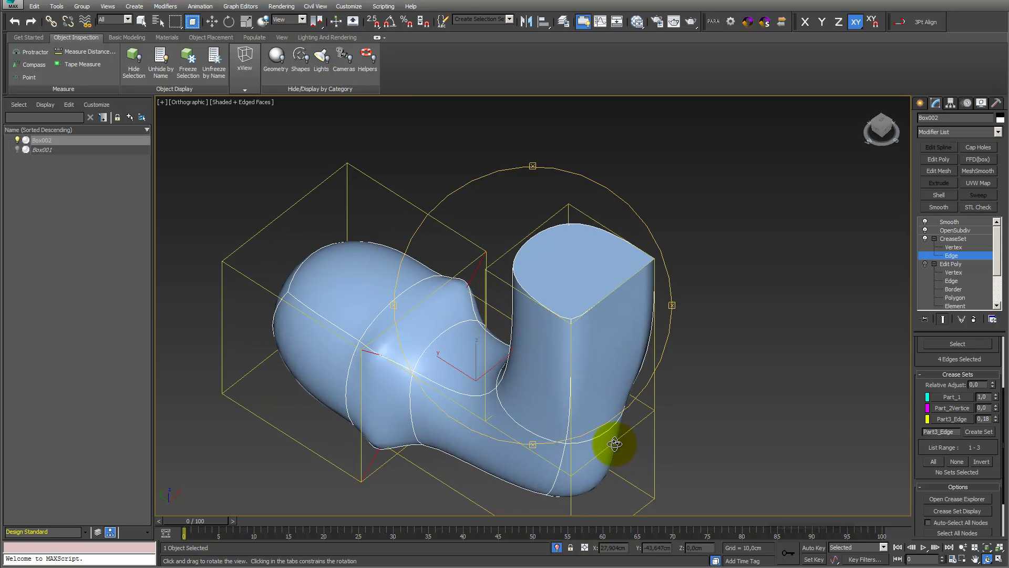